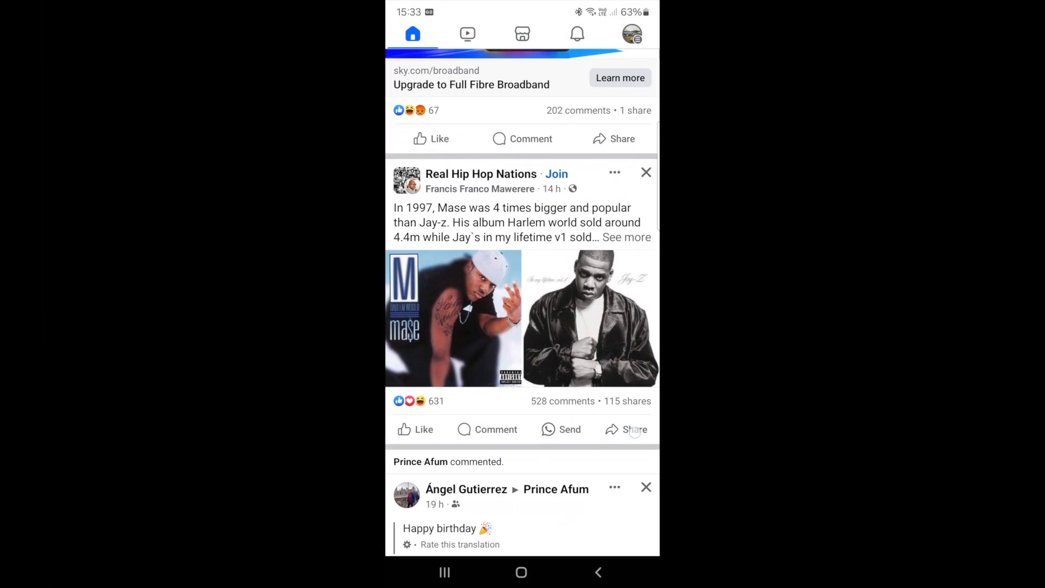
- Look through the Facebook news feed, examining how posts and their media are laid out
drag(634, 432, 628, 539)
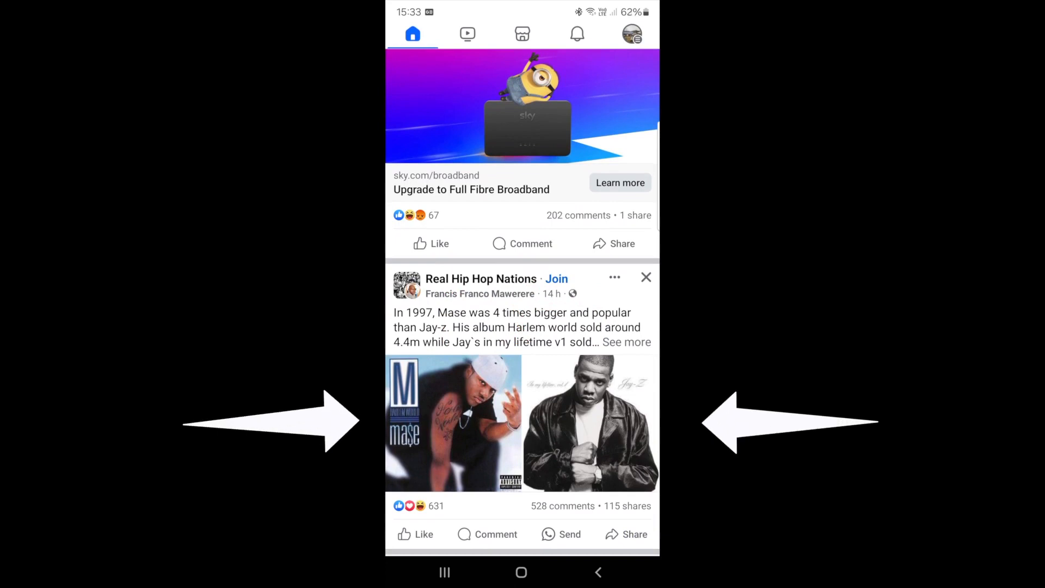
drag(609, 337, 602, 506)
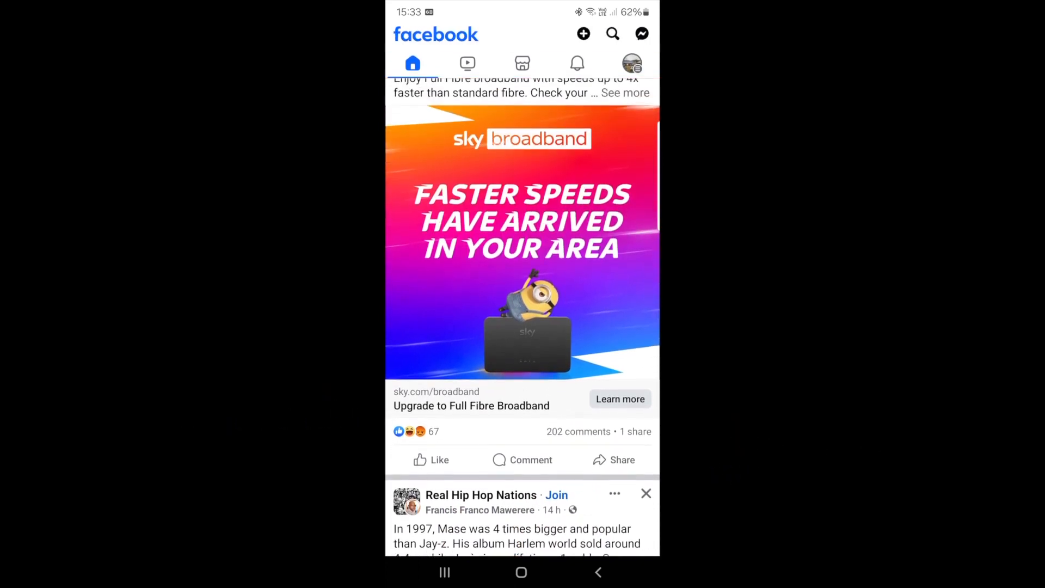
drag(601, 359, 596, 506)
drag(603, 370, 597, 500)
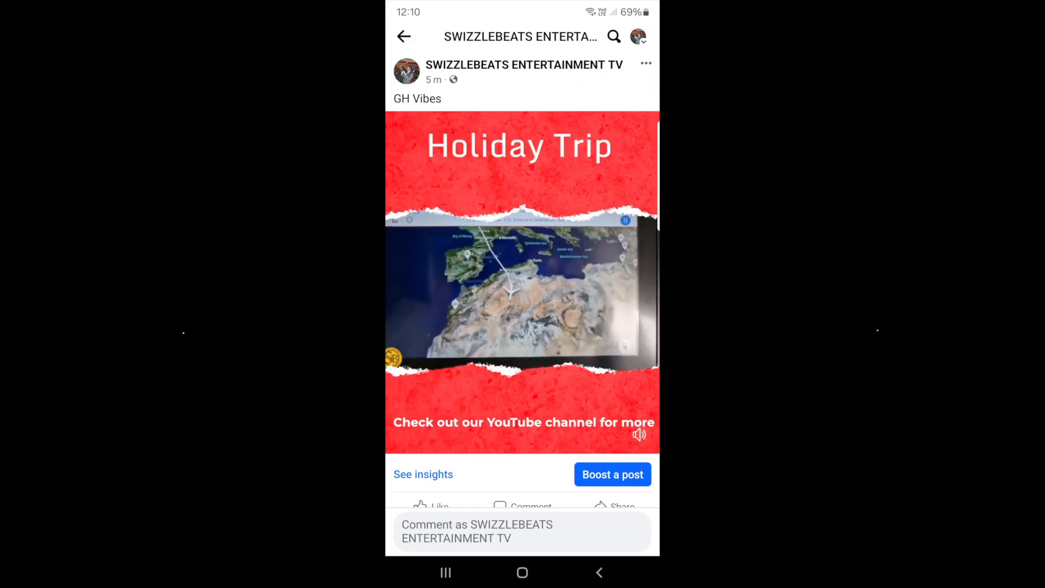
- Open the Holiday Trip video posted on the SWIZZLEBEATS ENTERTAINMENT TV page and view it in full screen
scroll(522, 283, down, 1)
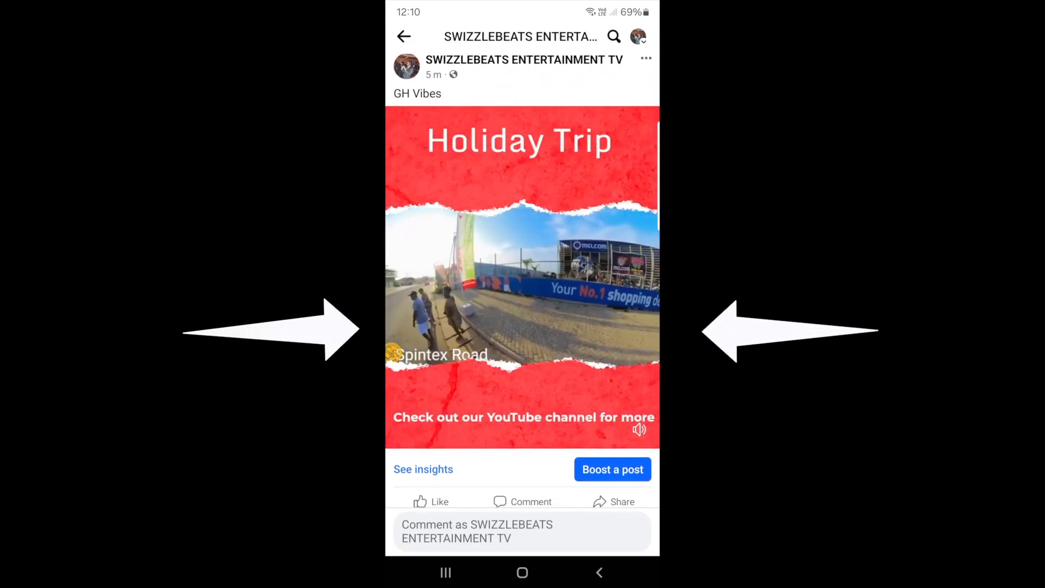
scroll(523, 283, down, 1)
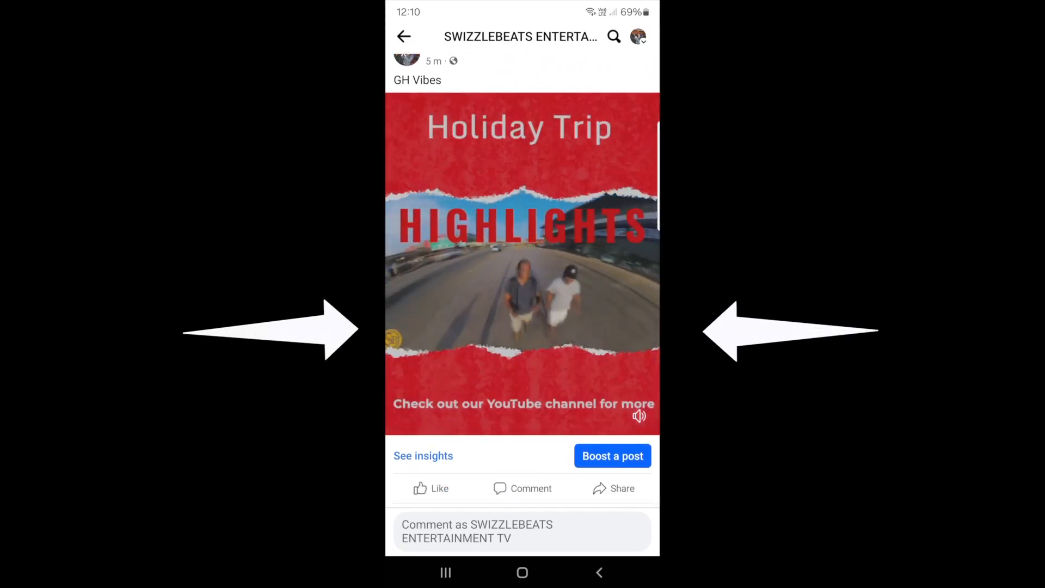
click(522, 272)
scroll(613, 354, down, 3)
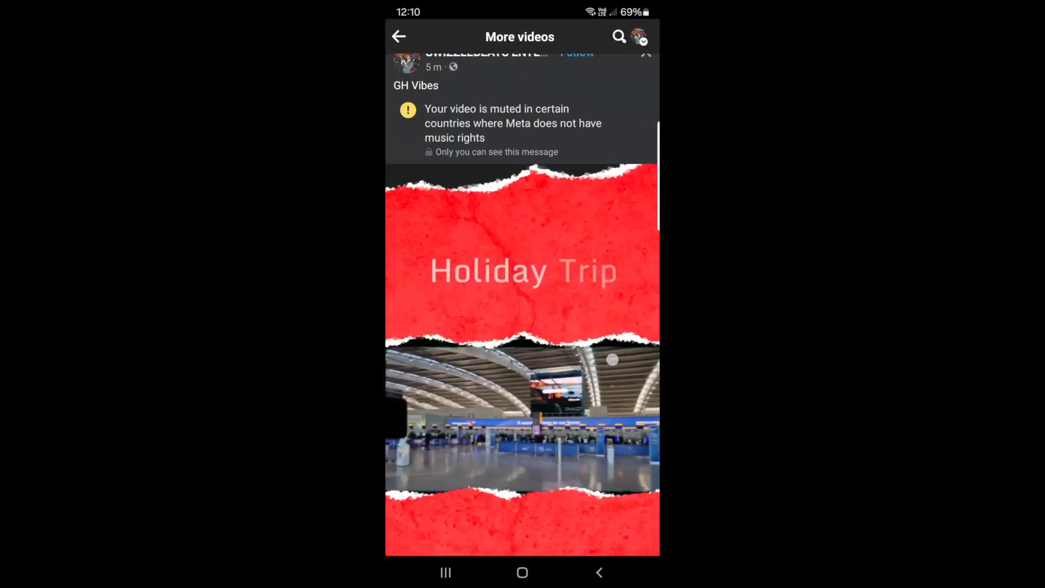
scroll(612, 350, down, 1)
click(599, 326)
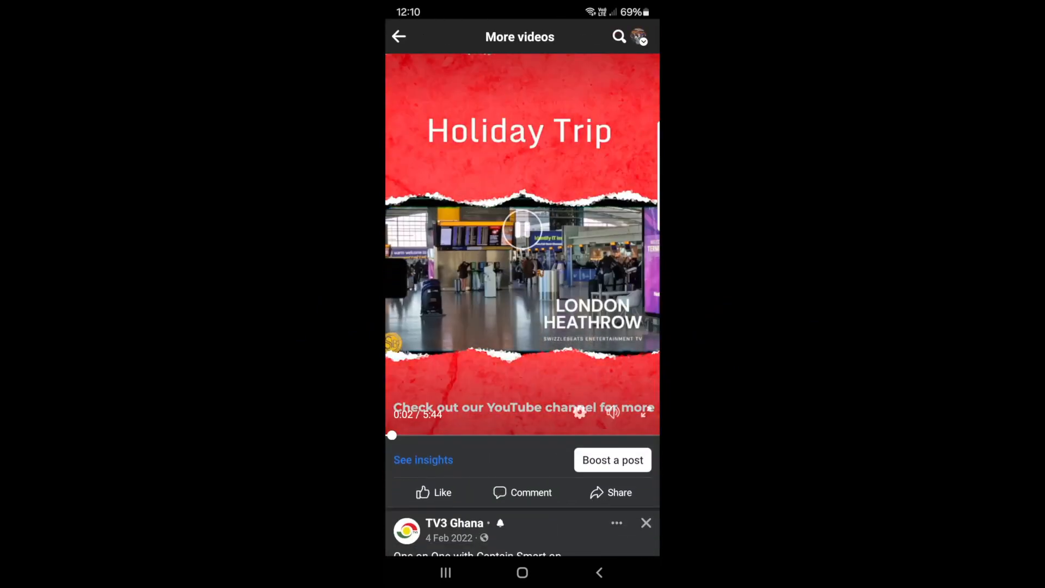
click(643, 413)
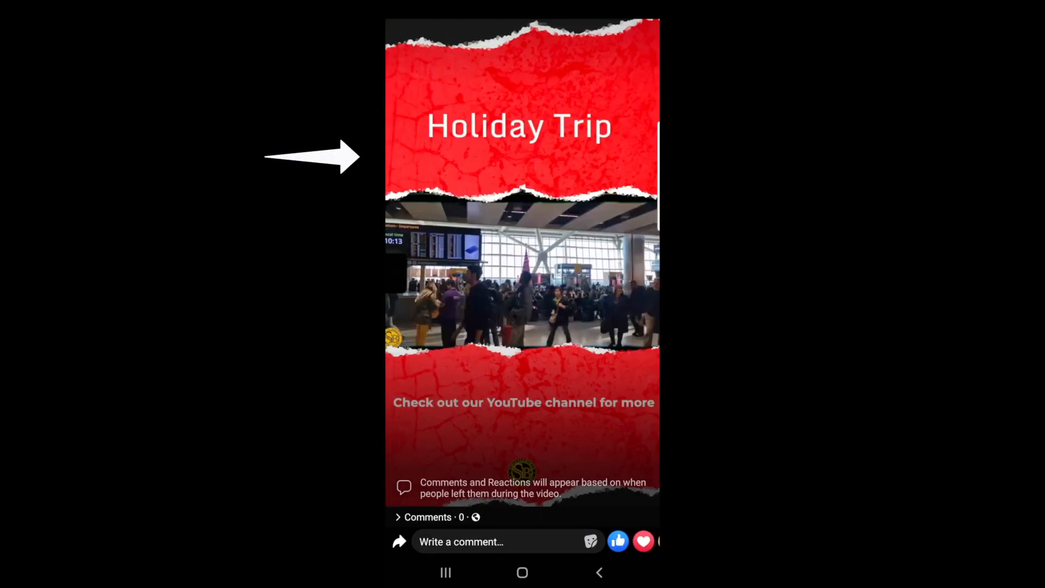
click(608, 383)
click(609, 383)
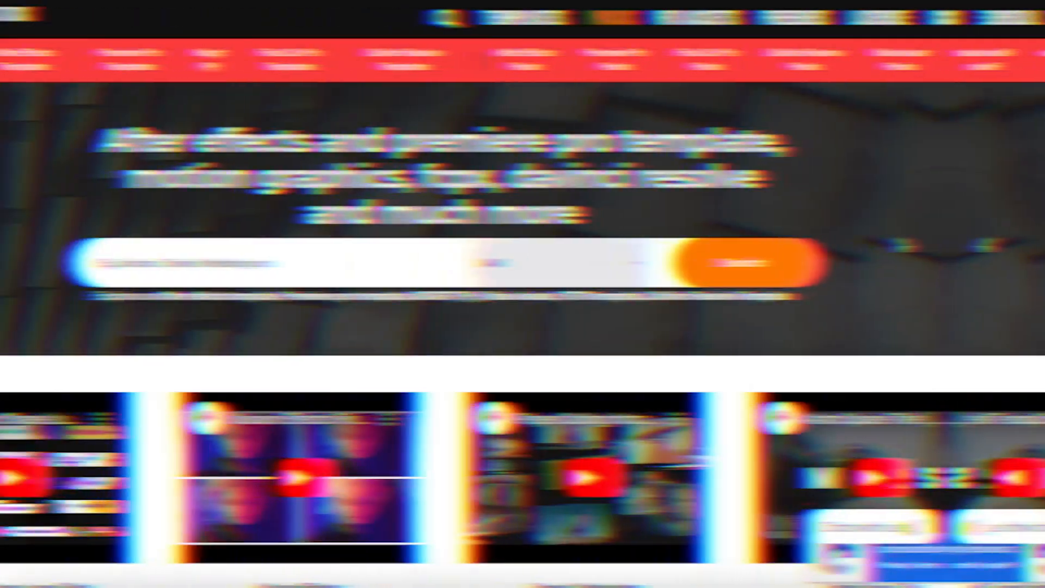
- Look through The Media Stock's product categories and the templates listed on its home page
click(638, 22)
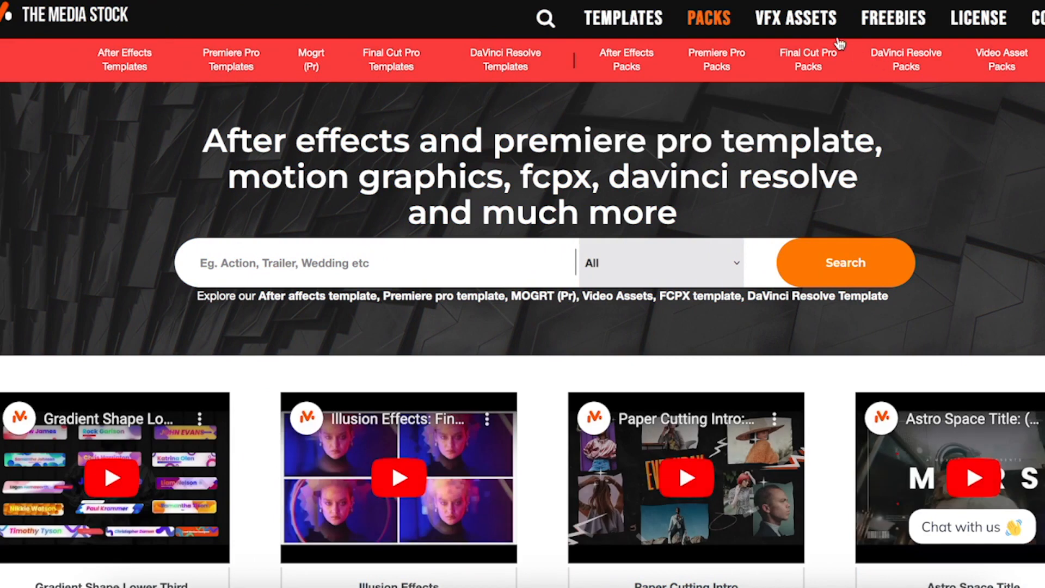
click(815, 26)
mouse_move(894, 24)
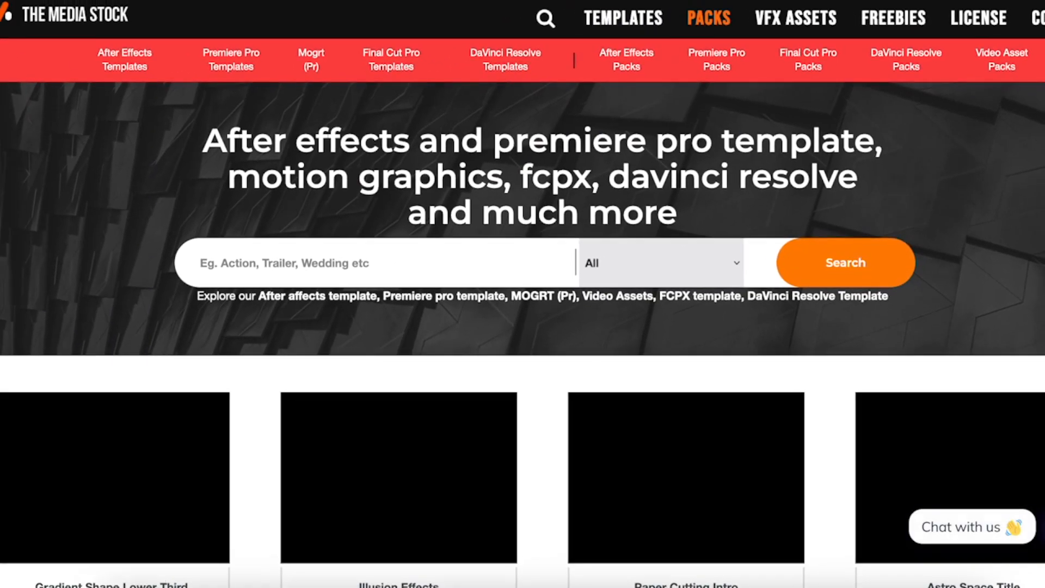
scroll(927, 163, down, 3)
scroll(522, 335, down, 7)
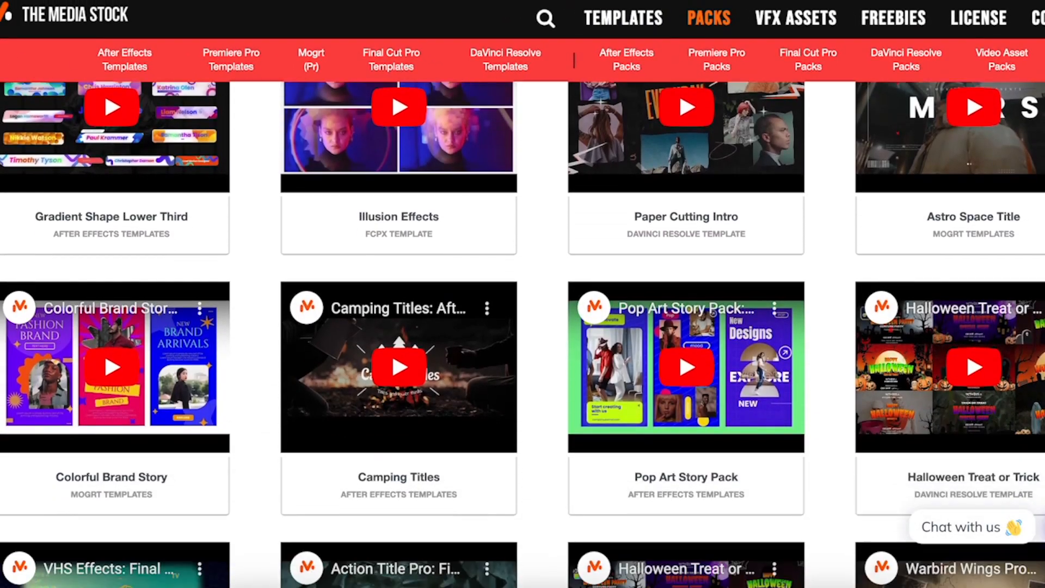
scroll(522, 335, down, 8)
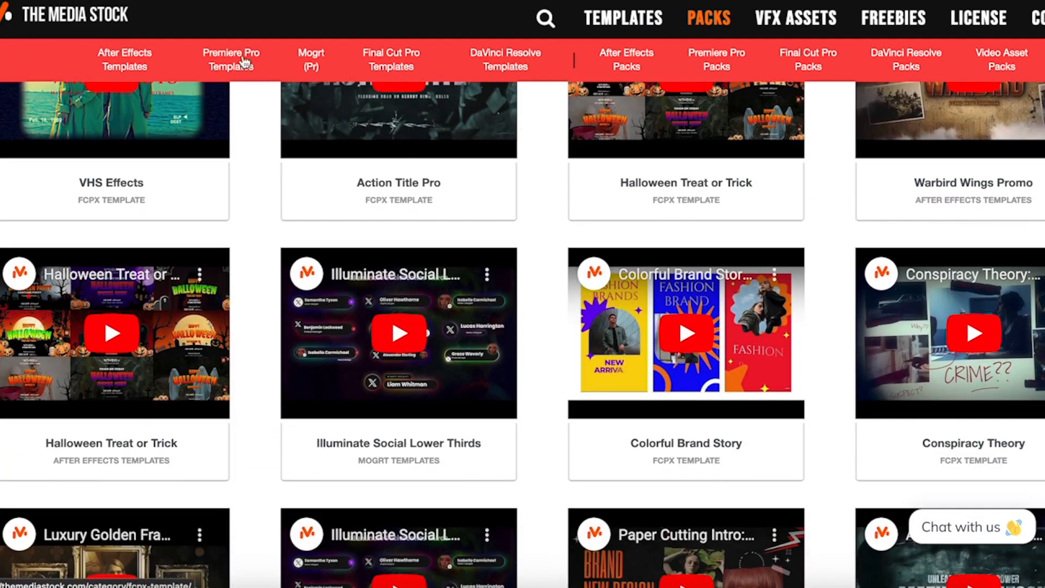
- Open the Final Cut Pro Templates category on The Media Stock and examine the templates on its first page
click(390, 65)
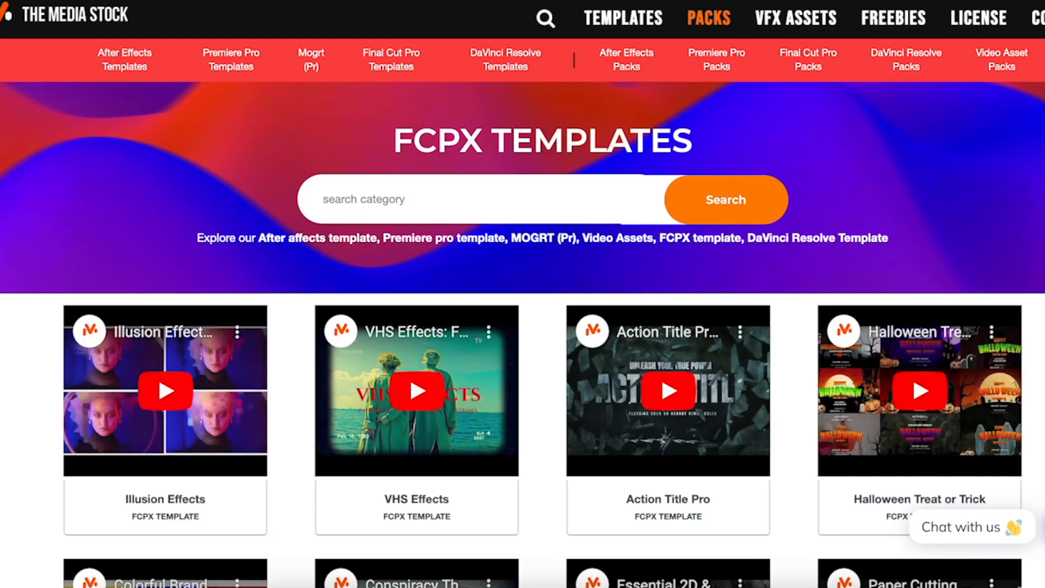
scroll(523, 333, down, 5)
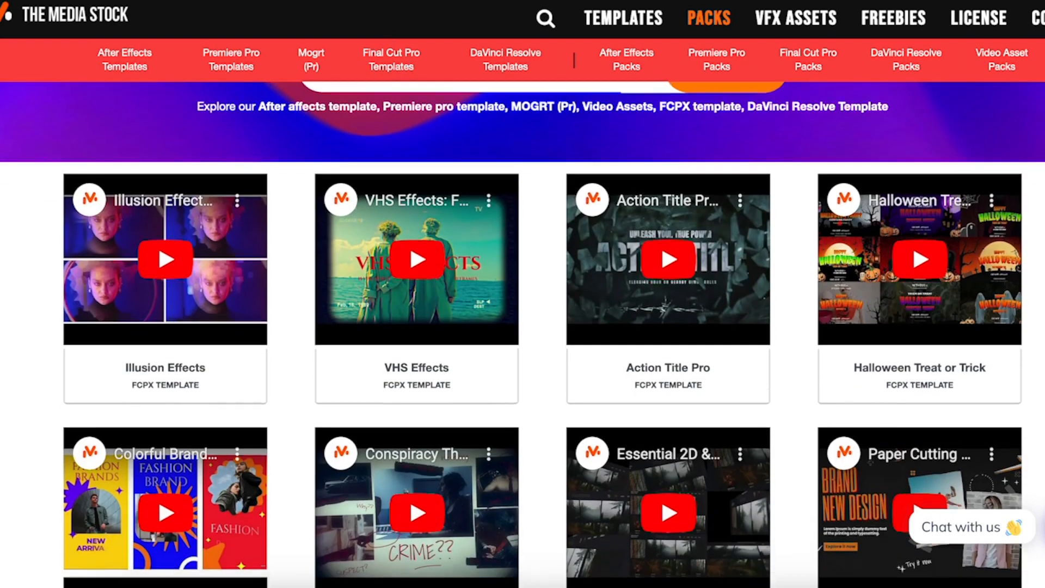
scroll(542, 334, down, 3)
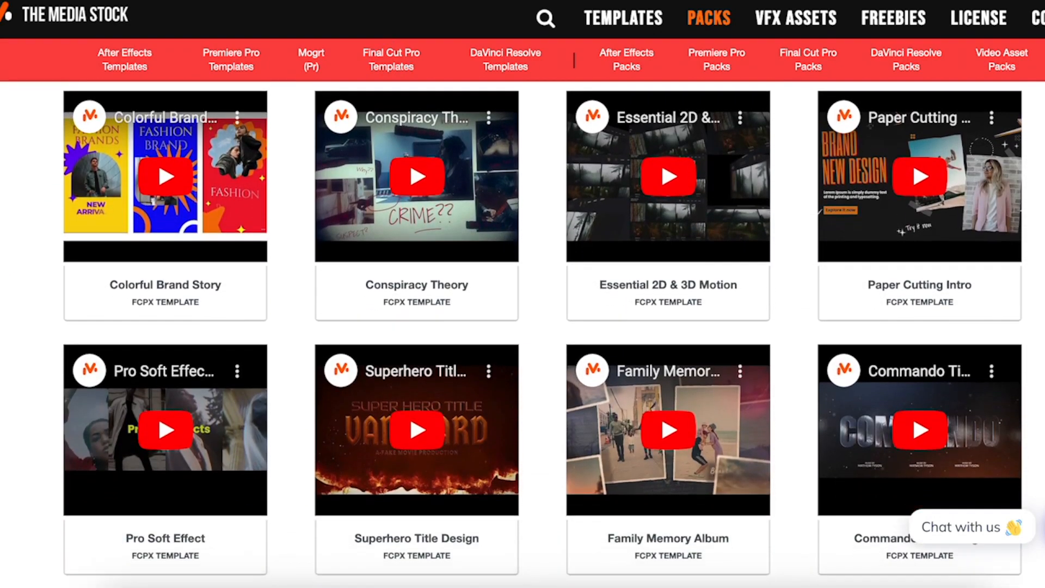
scroll(542, 333, down, 7)
scroll(522, 334, down, 6)
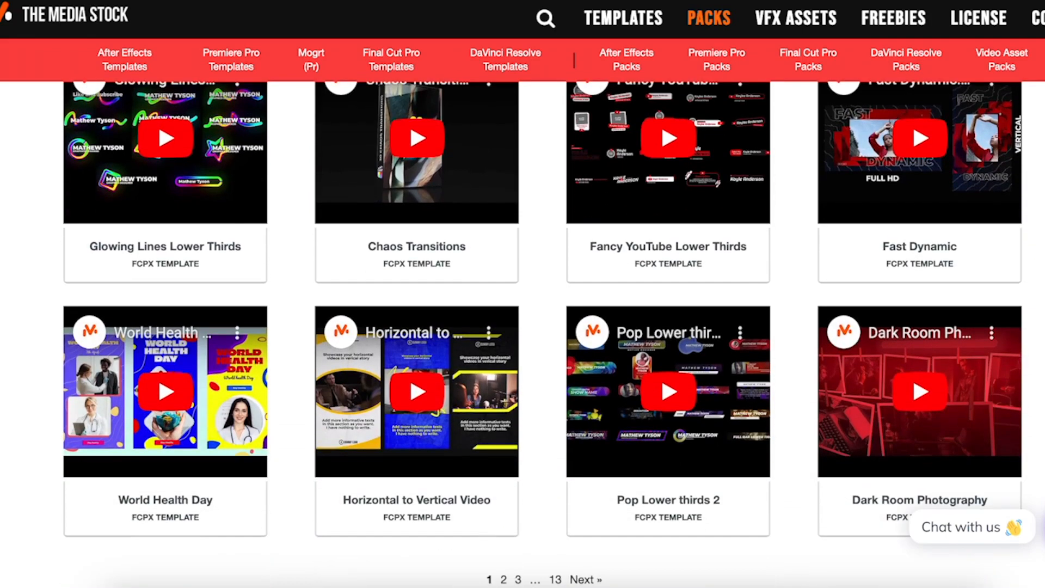
scroll(523, 334, up, 2)
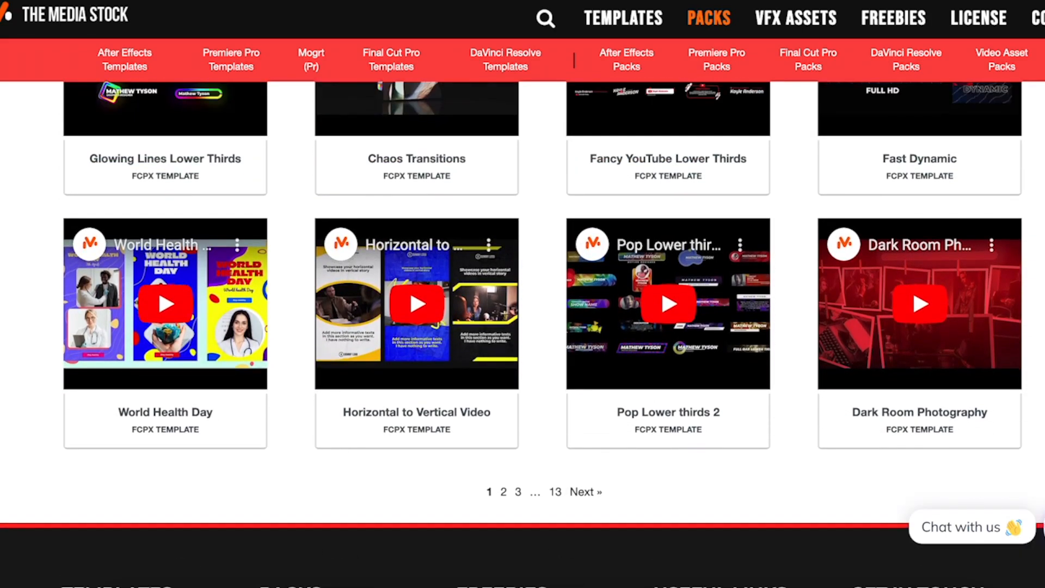
- Open The Media Stock's live chat and view the site's contact query form
click(972, 526)
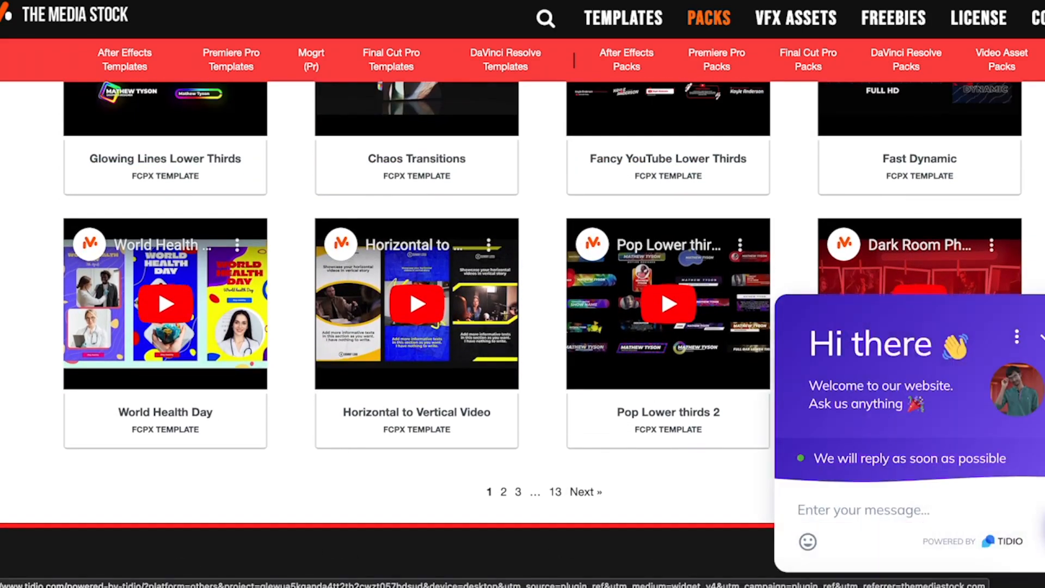
scroll(413, 327, up, 12)
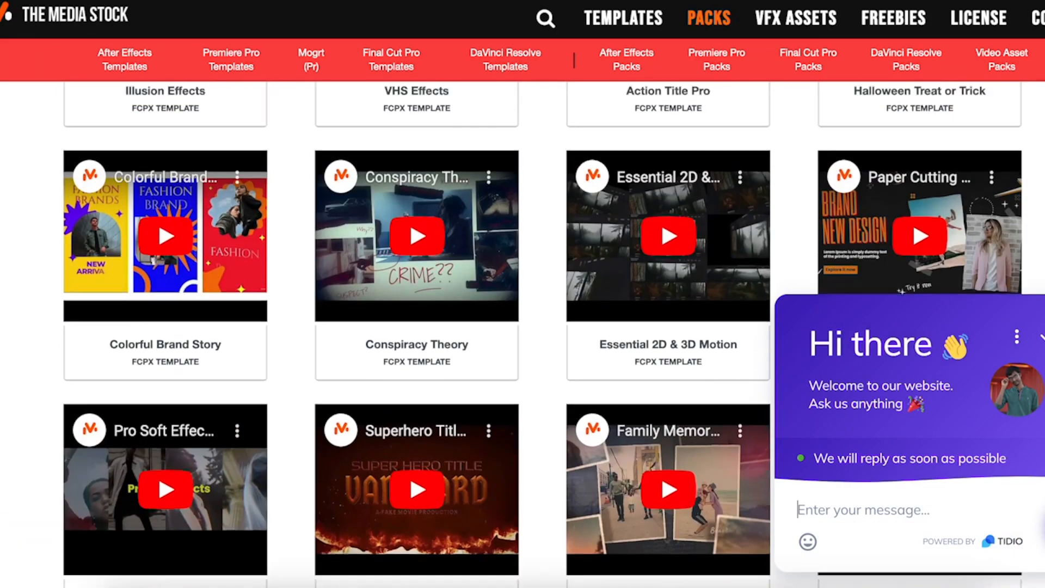
scroll(414, 326, up, 3)
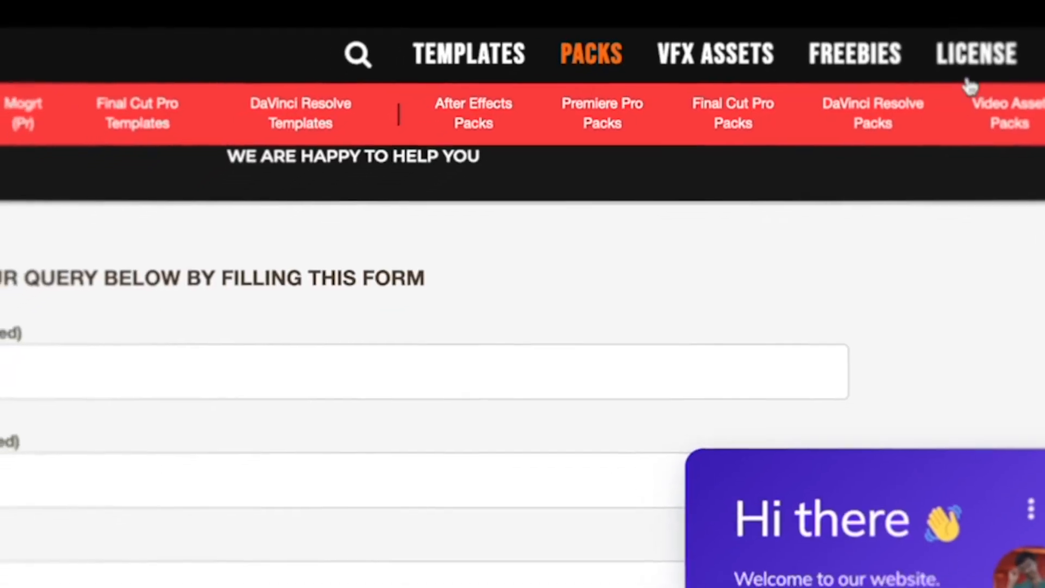
- Open the Final Cut Pro Freebies category on The Media Stock
mouse_move(901, 68)
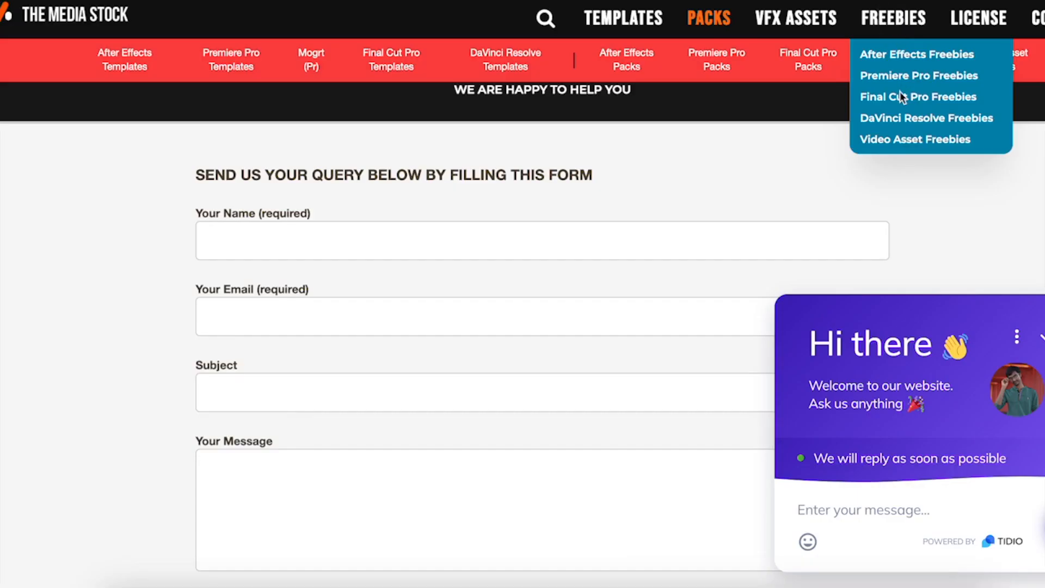
click(862, 141)
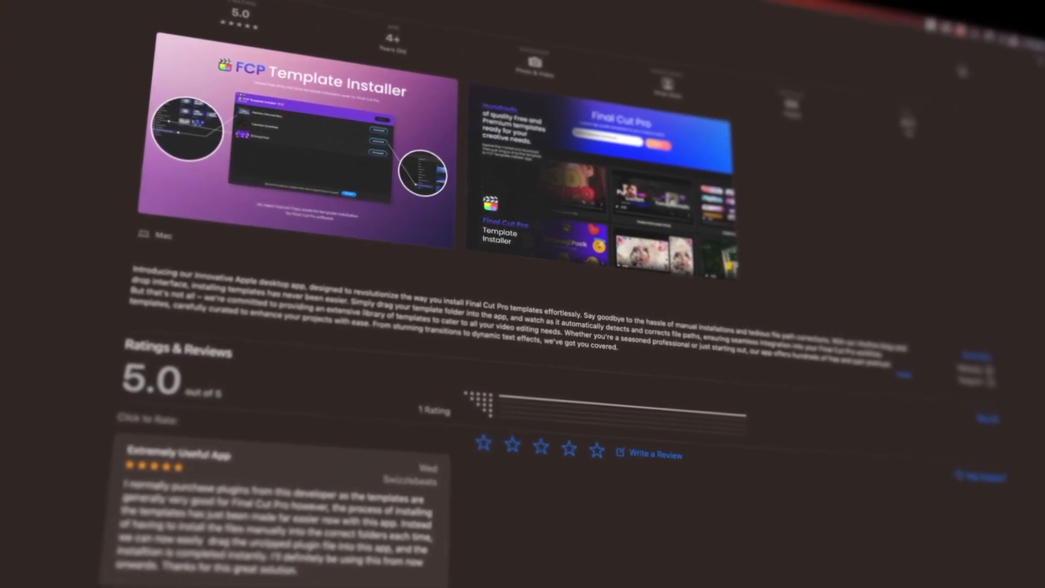
- Examine the description, ratings and reviews of FCP Template Installer on its App Store page
scroll(523, 327, down, 5)
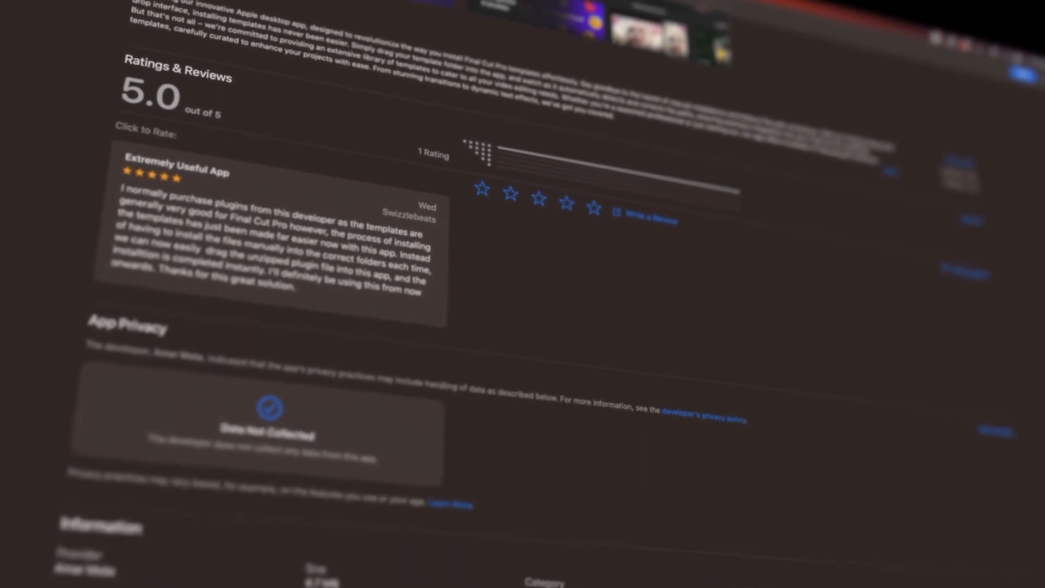
scroll(522, 327, up, 5)
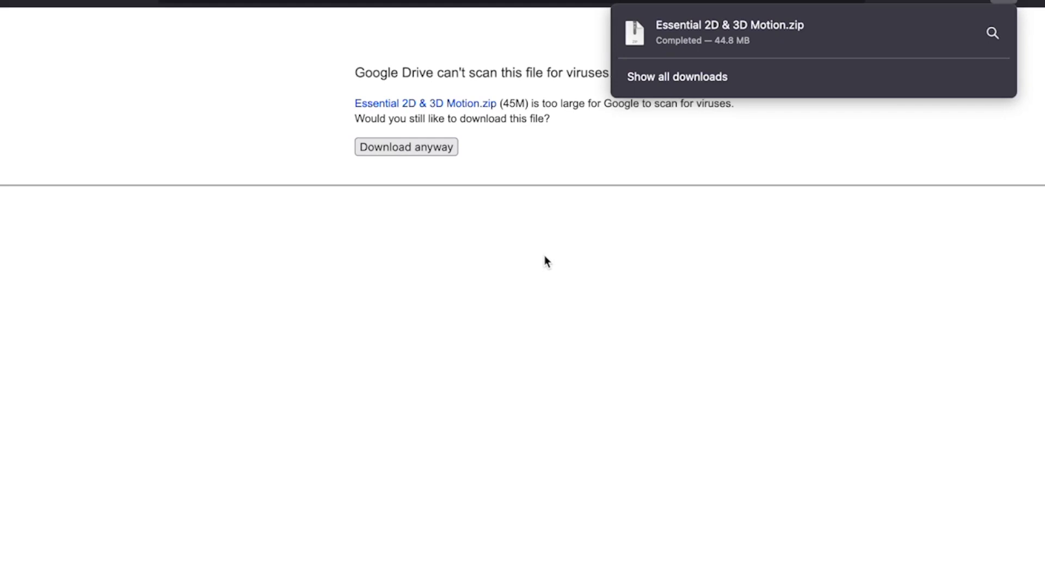
- Extract the downloaded Essential 2D & 3D Motion.zip in Finder and install the resulting folder in FCP Template Installer
click(988, 39)
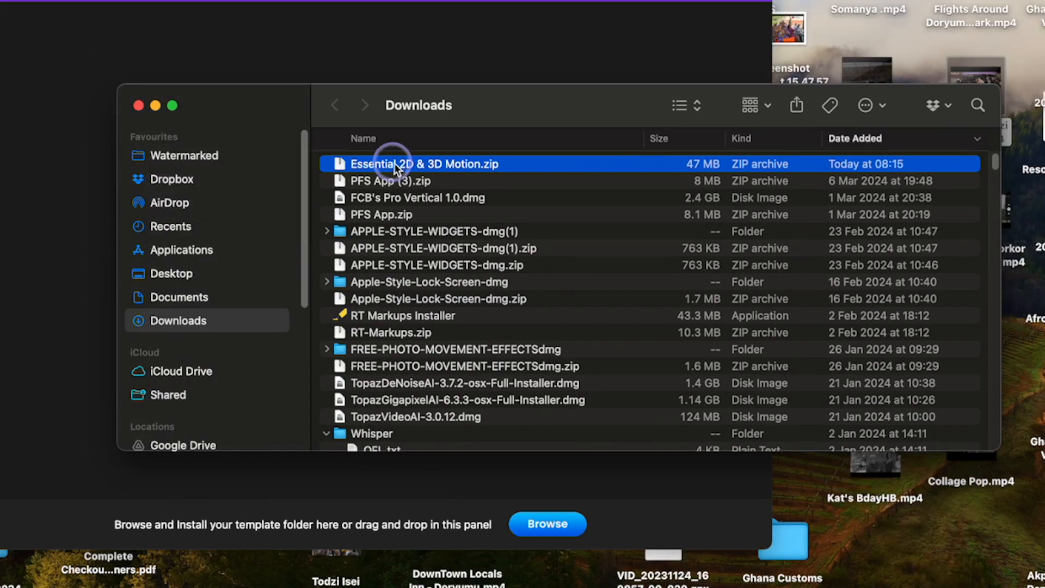
double_click(394, 163)
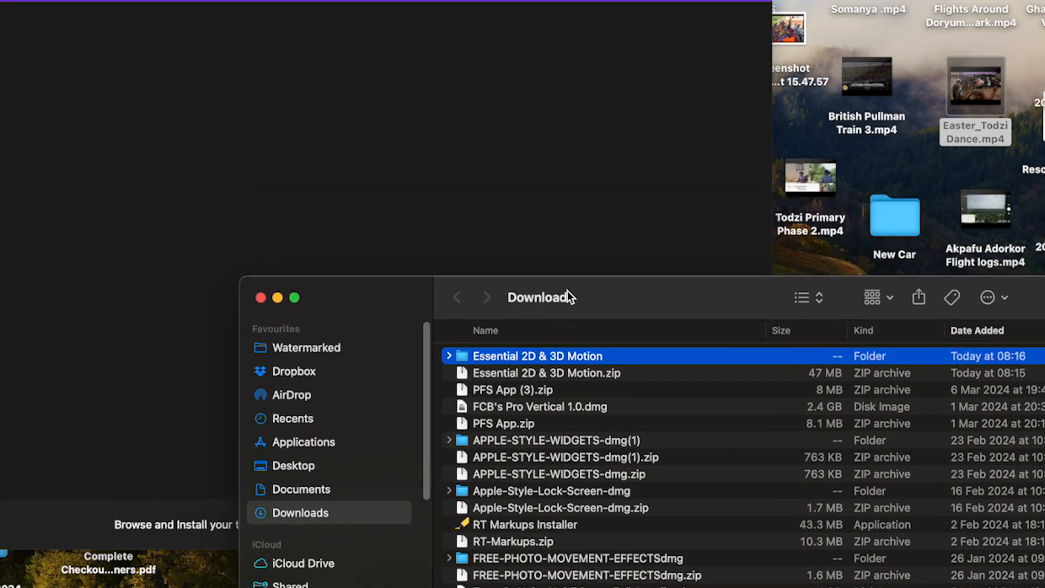
drag(551, 377, 255, 209)
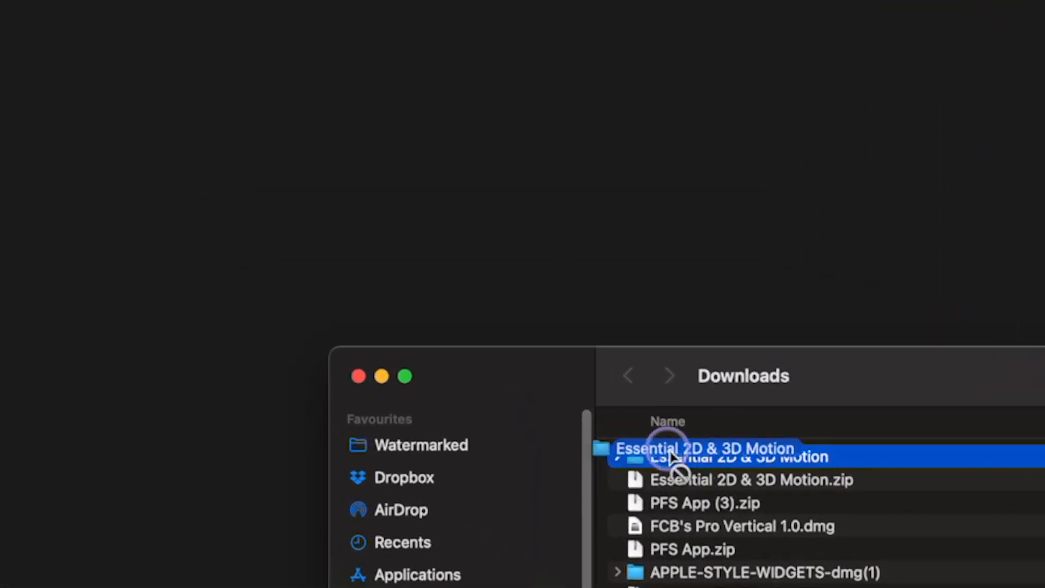
drag(324, 238, 322, 244)
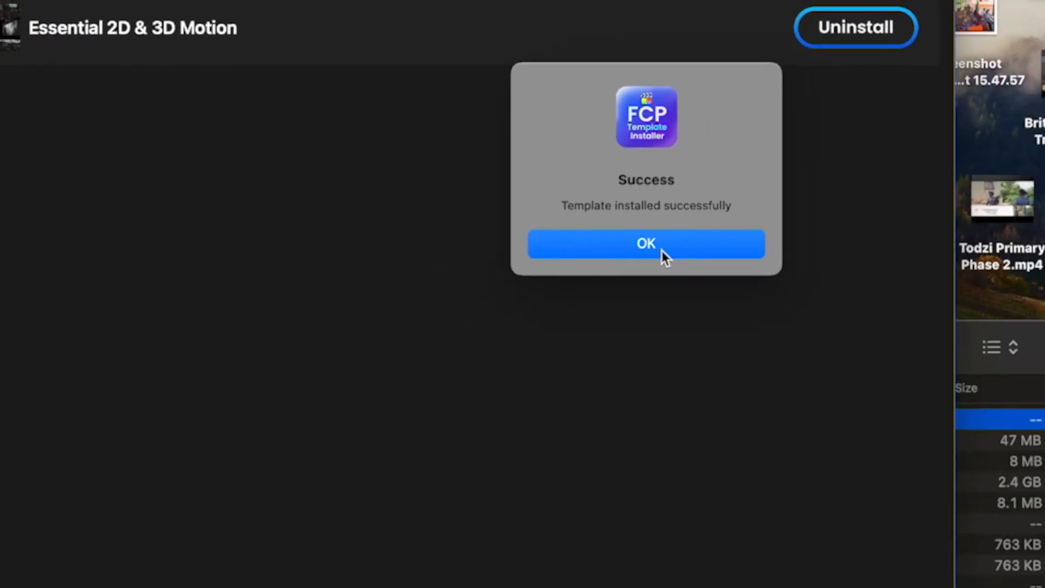
click(733, 266)
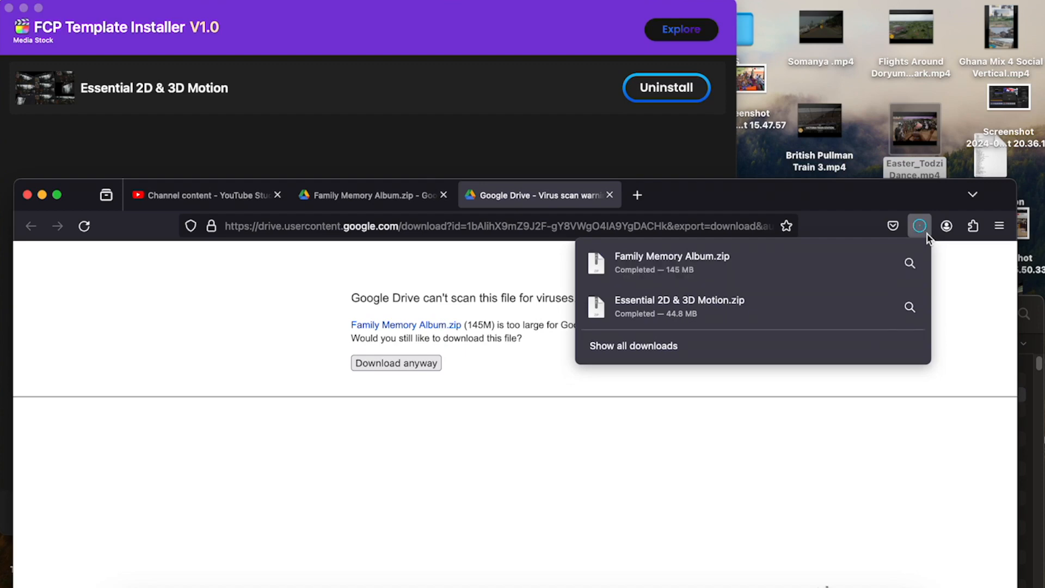
- Extract the downloaded Family Memory Album.zip in Finder and install the resulting folder in FCP Template Installer
click(910, 264)
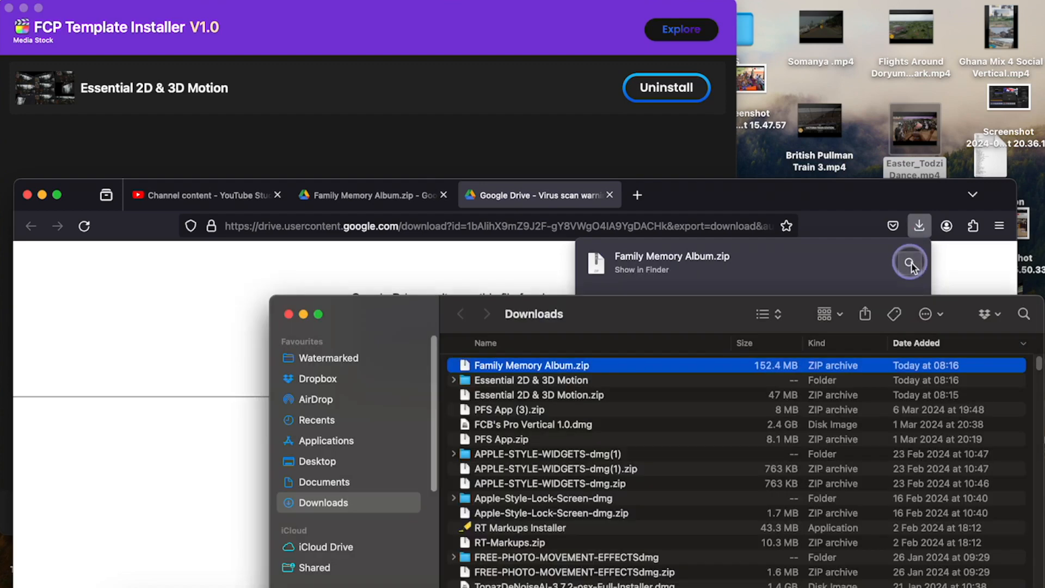
double_click(558, 368)
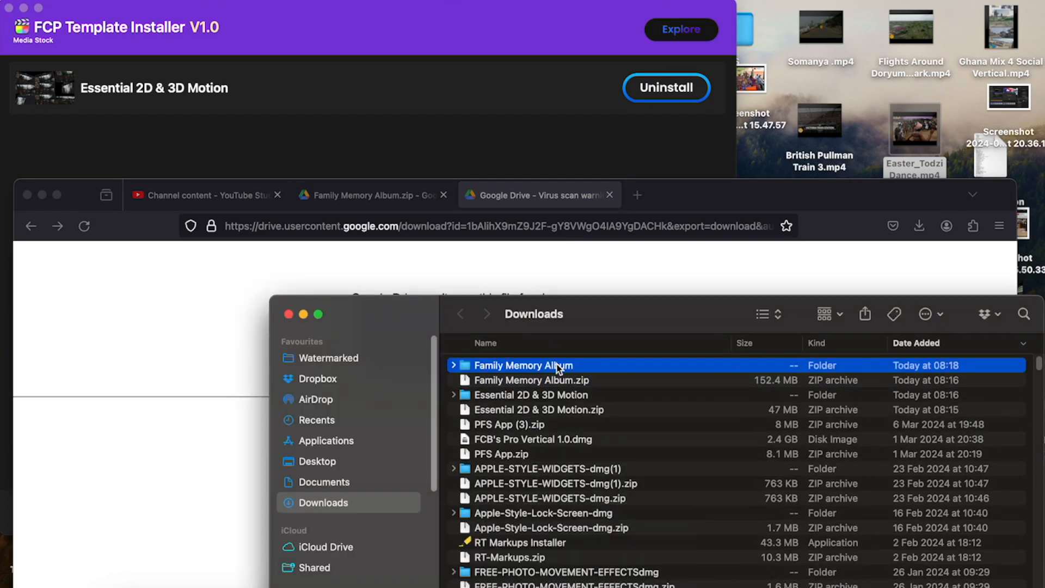
drag(771, 192, 796, 259)
click(947, 294)
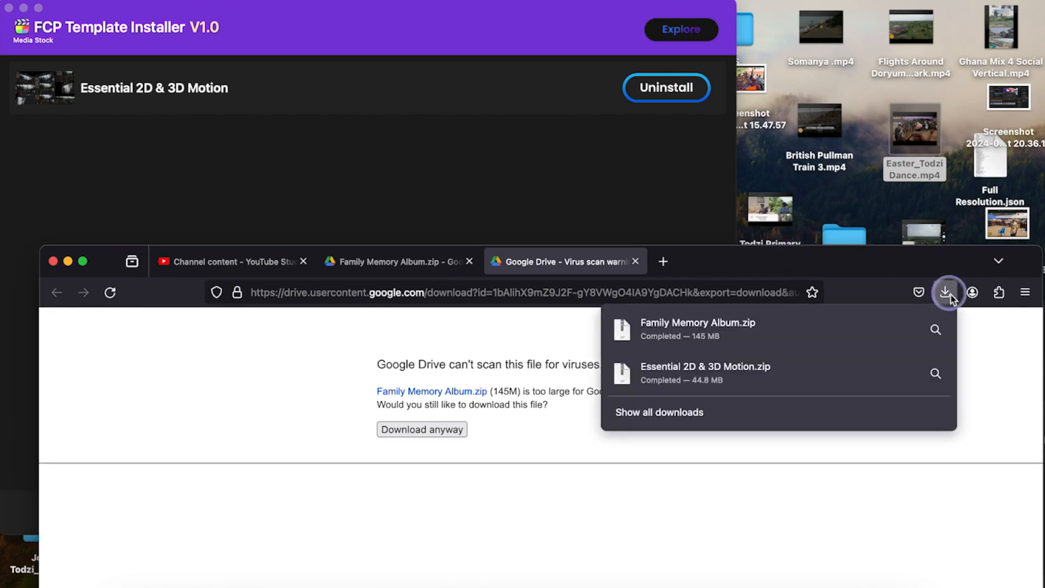
click(935, 329)
click(541, 364)
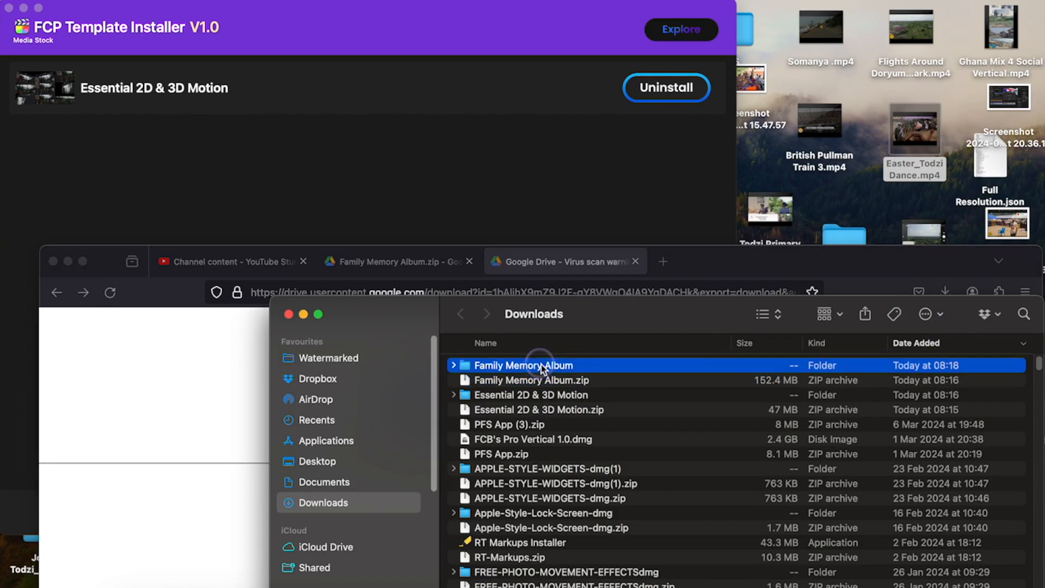
drag(541, 364, 284, 187)
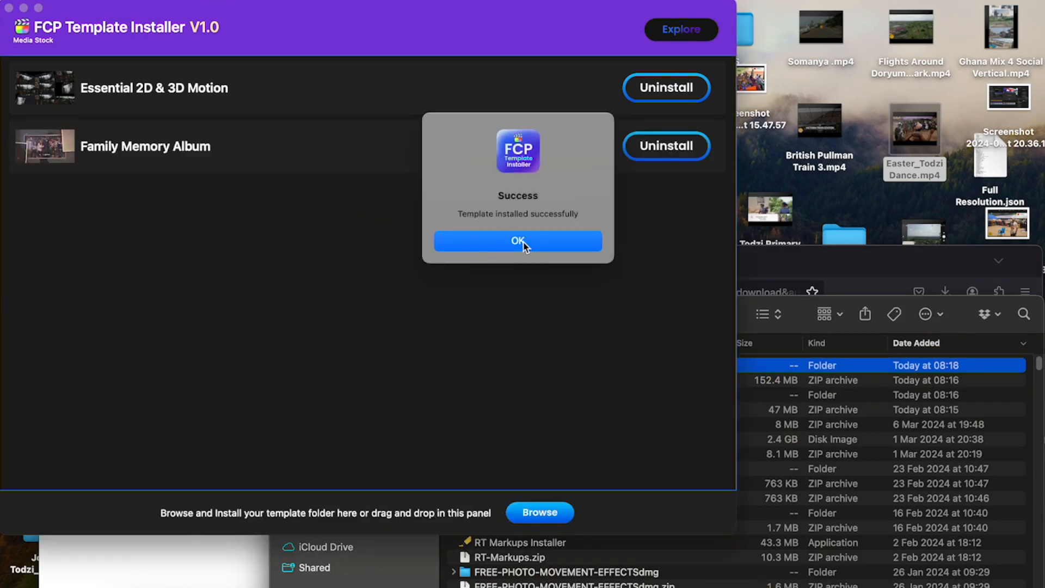
- Install the extracted Horizontal to Vertical Video template folder in FCP Template Installer
drag(536, 359, 252, 226)
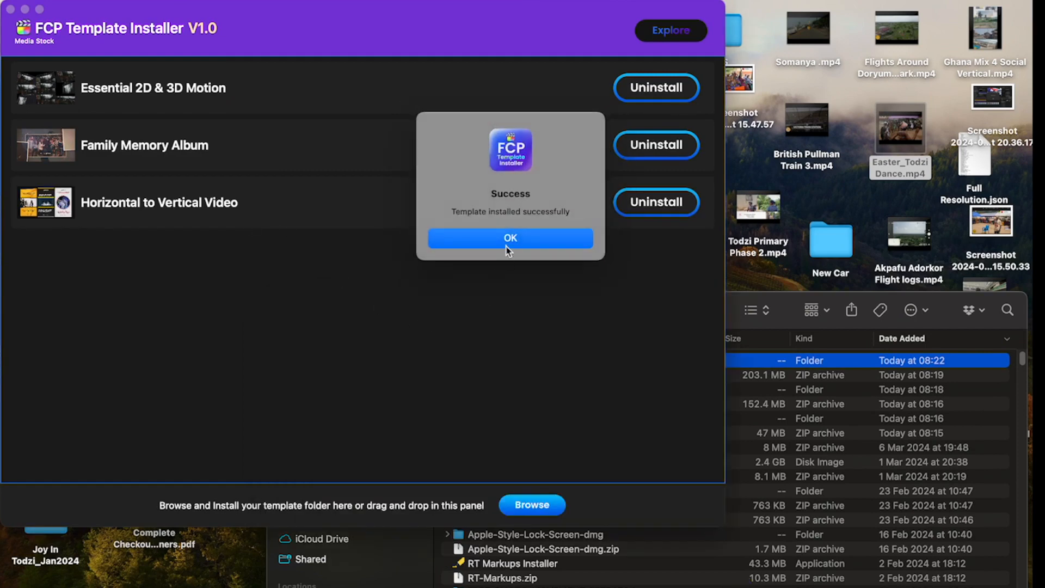
- Dismiss the installation confirmation, switch to Final Cut Pro and open the Horizontal to Vertical Video category in the installed generators
click(510, 240)
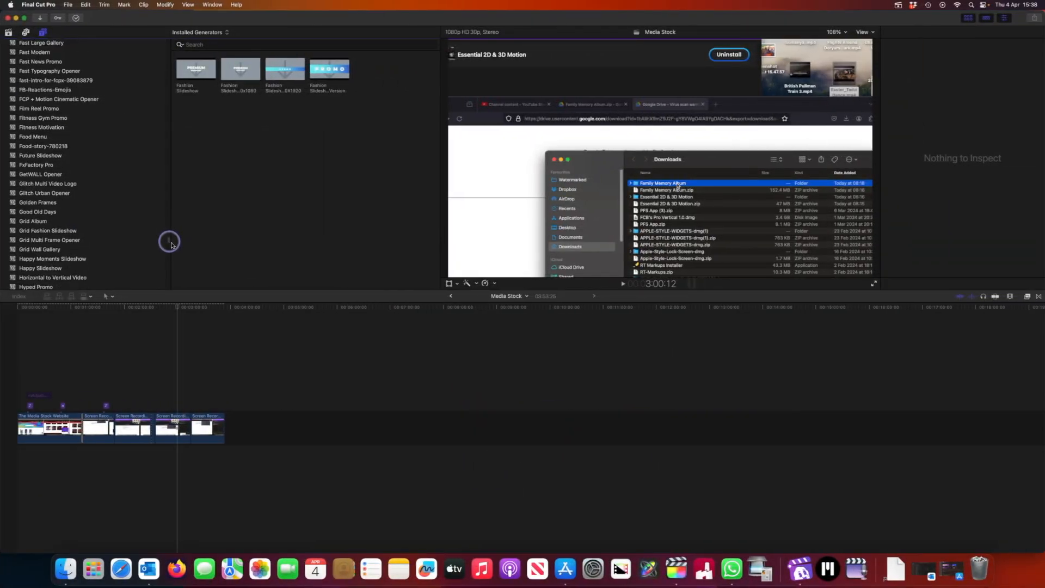
scroll(170, 244, up, 3)
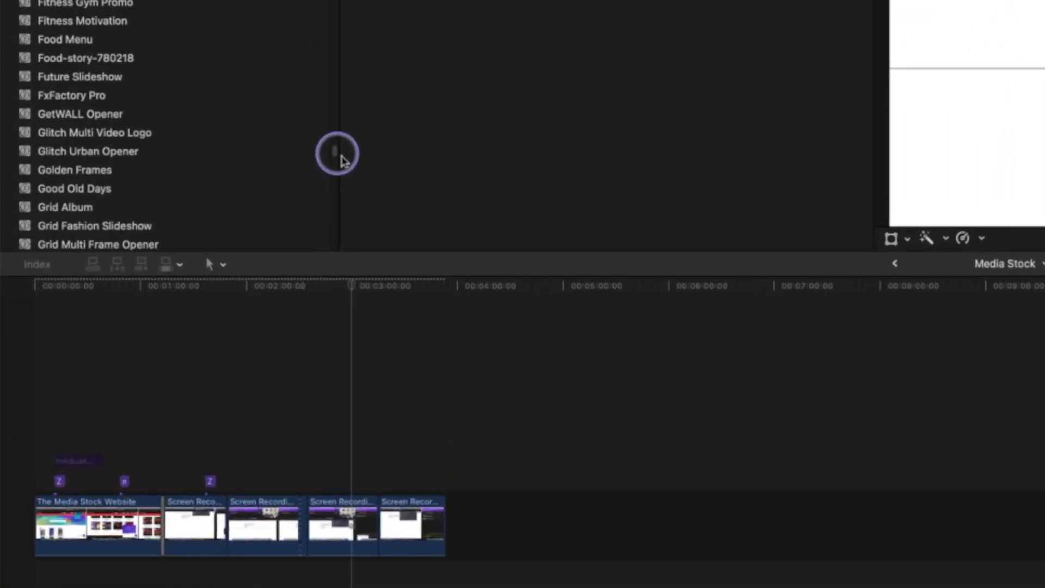
scroll(342, 161, down, 3)
scroll(342, 160, down, 2)
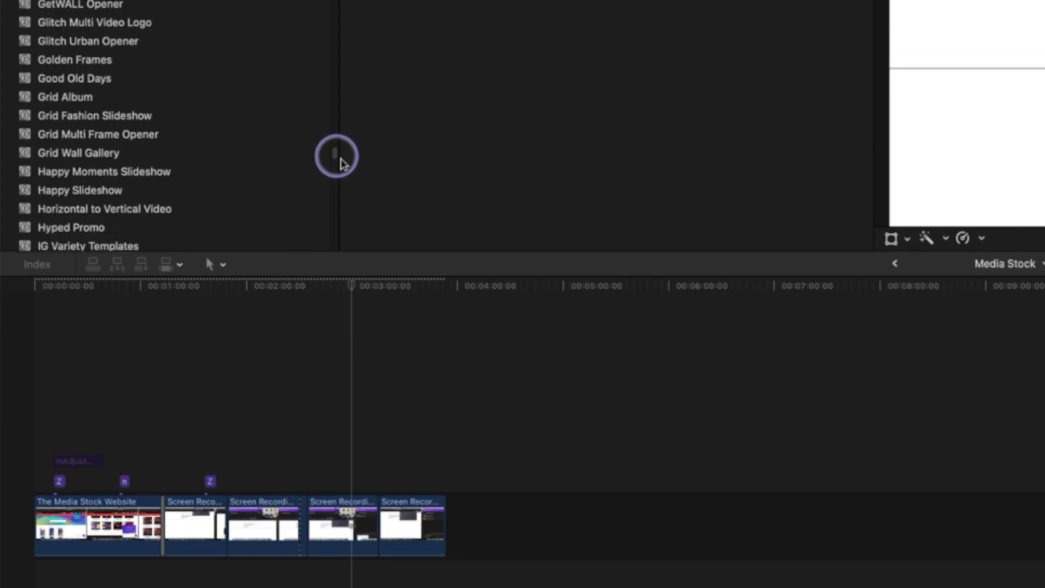
click(115, 213)
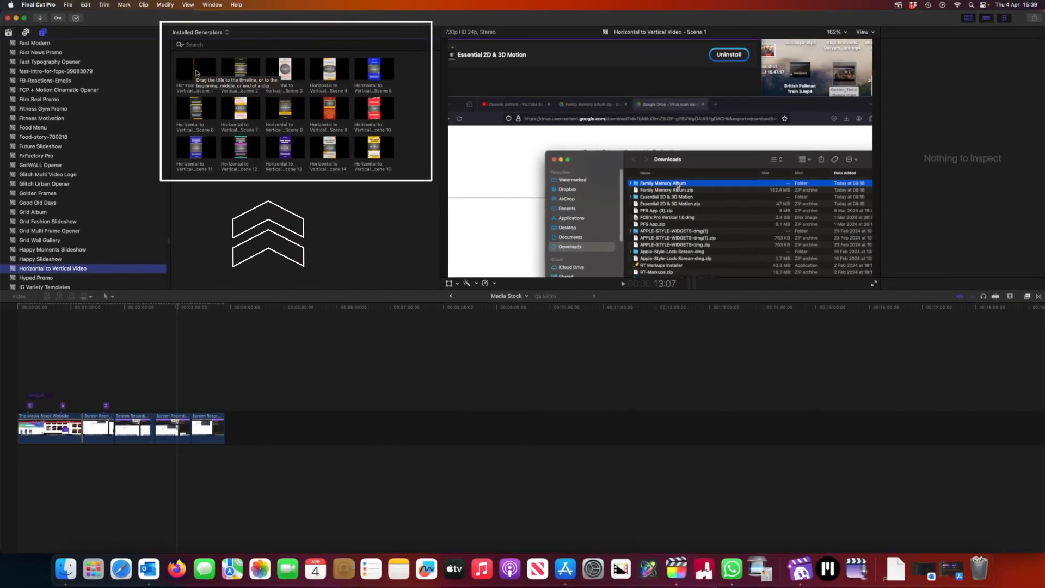
- Append the Horizontal to Vertical Video generators Scene 1, Scene 2 and Scene 3 to the end of the Media Stock timeline
click(196, 73)
drag(196, 73, 235, 430)
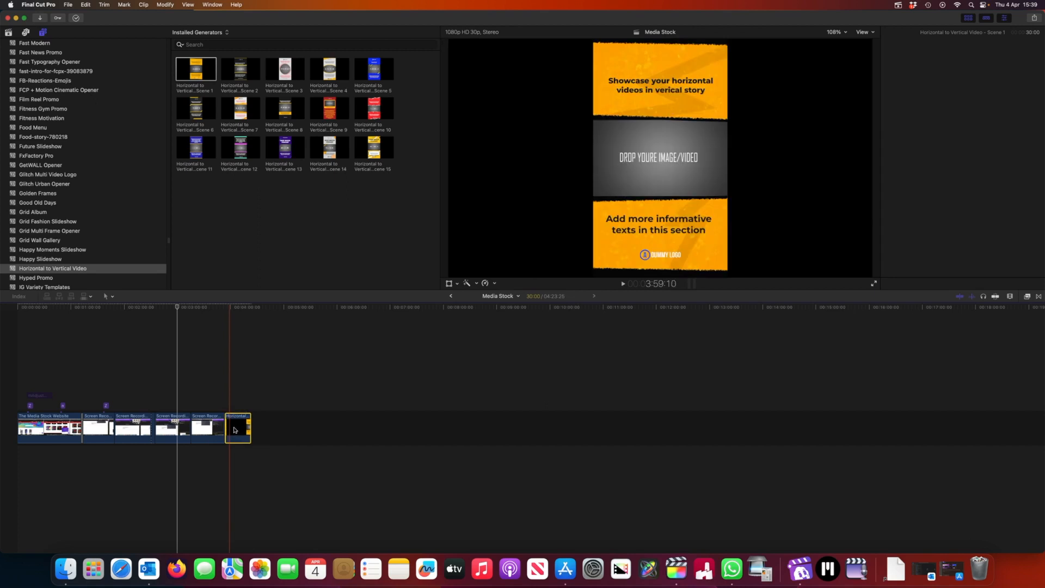
click(244, 76)
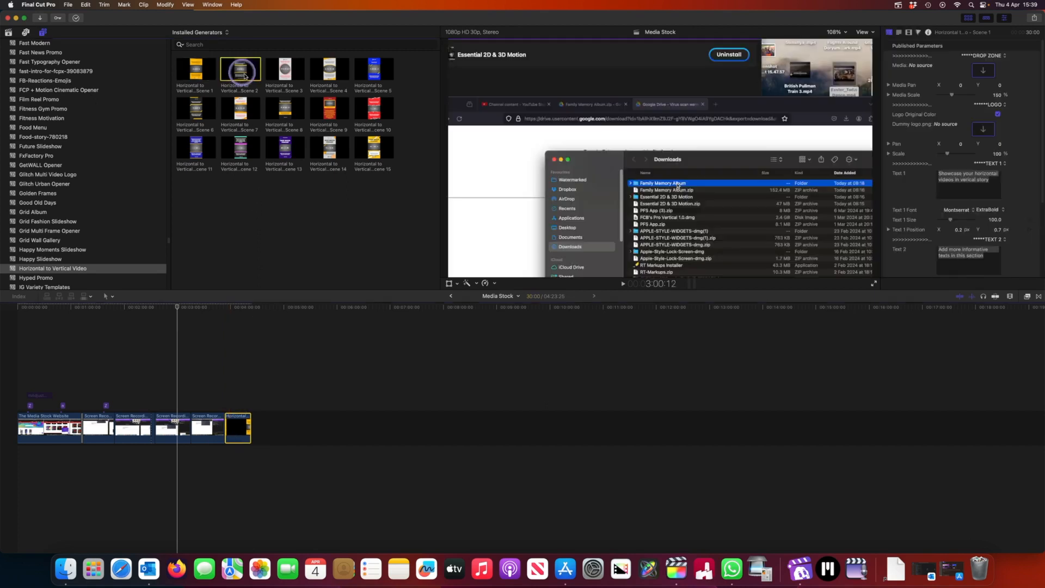
key(e)
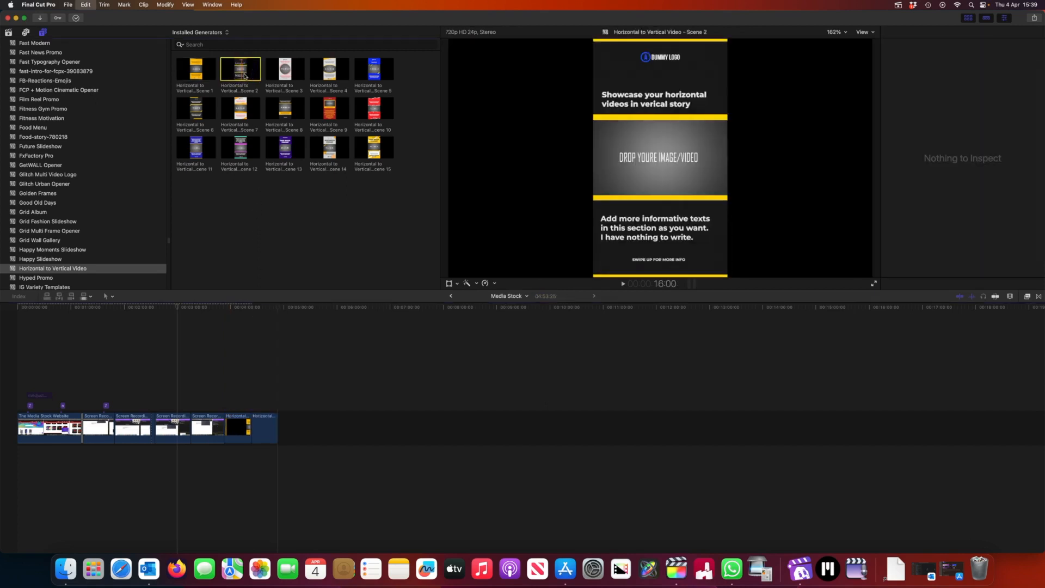
key(e)
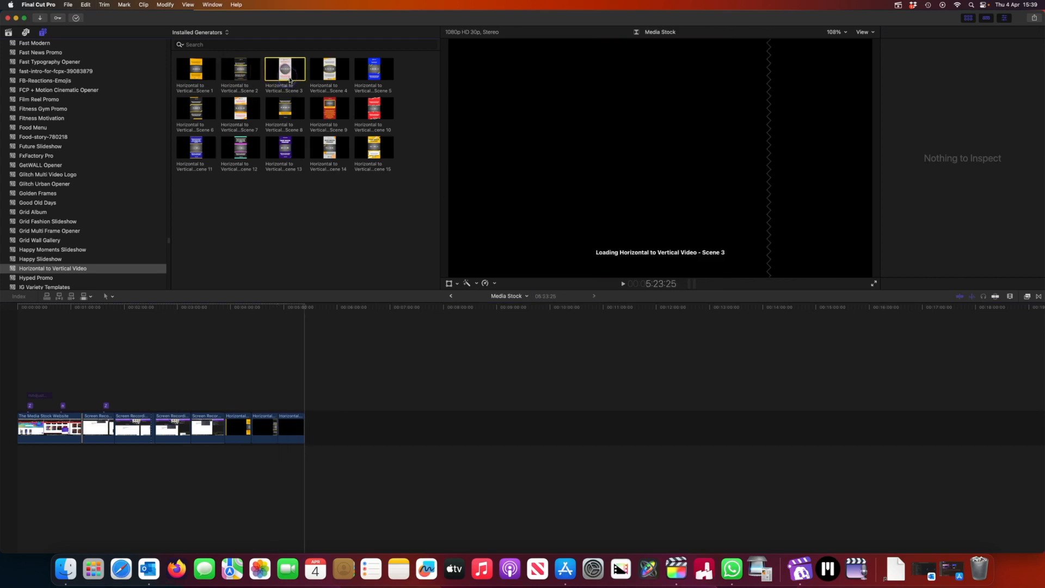
- Extend the Scene 1 generator clip to a duration of about 47:15 and preview the three generator scenes along the timeline
drag(305, 312, 249, 304)
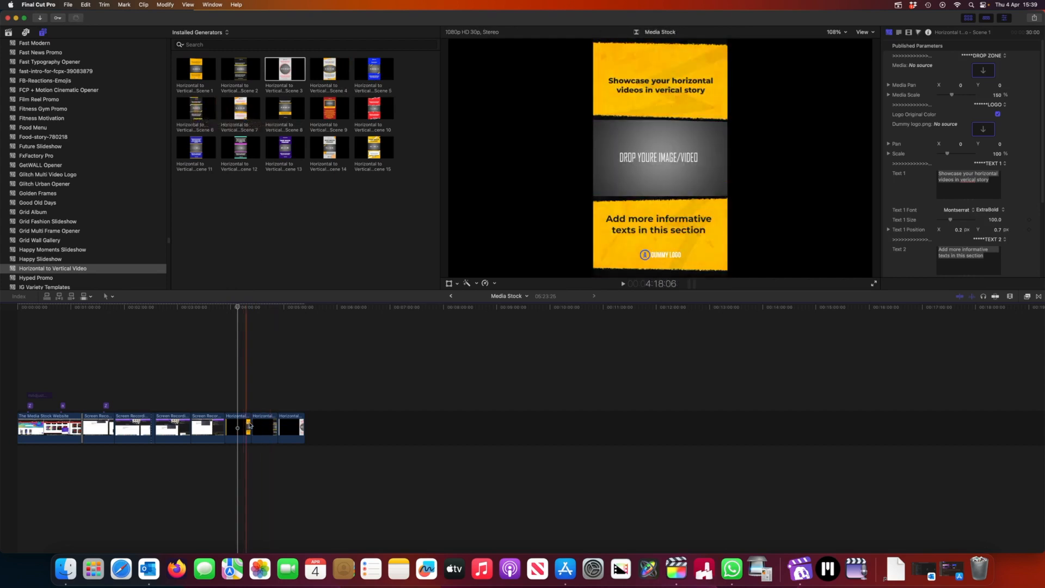
drag(199, 112, 250, 425)
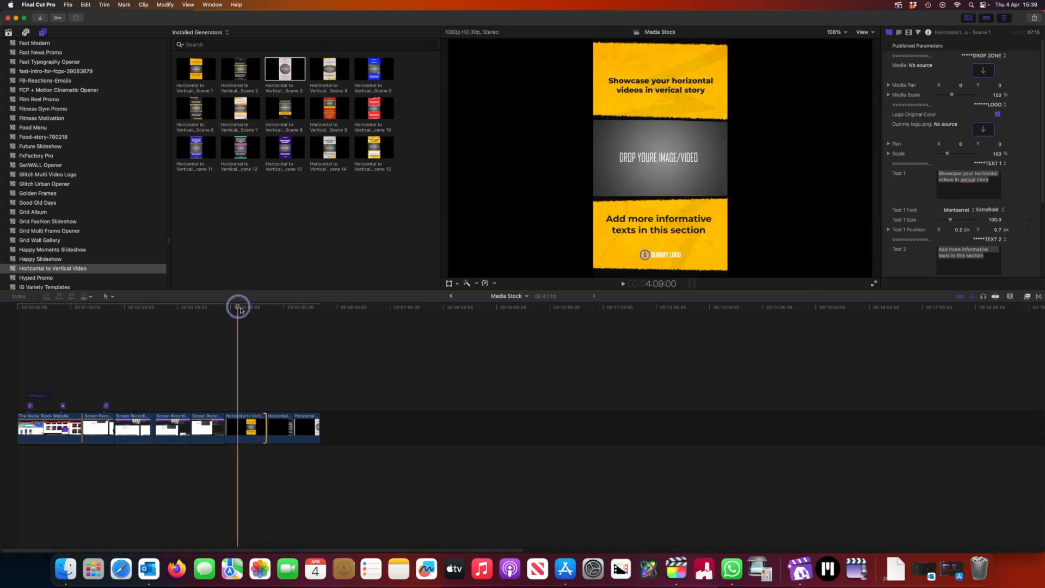
mouse_move(240, 310)
mouse_down()
mouse_move(231, 307)
mouse_move(257, 315)
mouse_up()
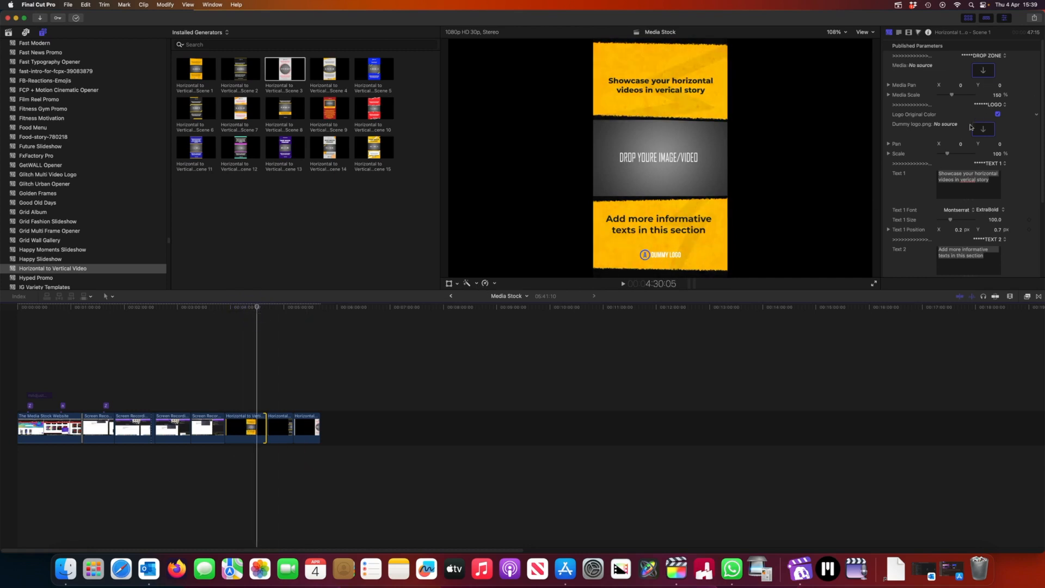
drag(261, 314, 288, 320)
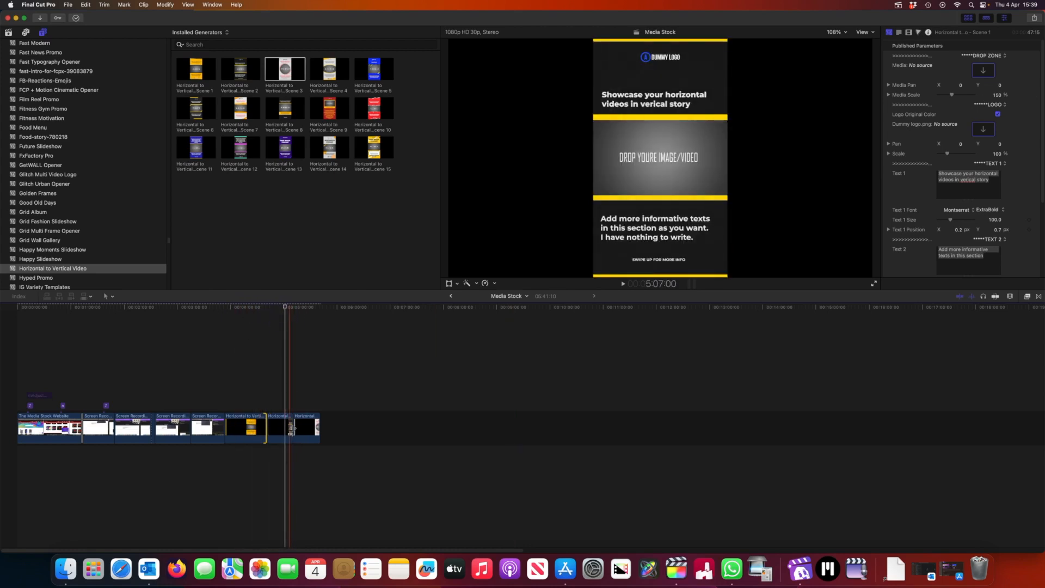
drag(291, 428, 300, 430)
drag(286, 311, 322, 320)
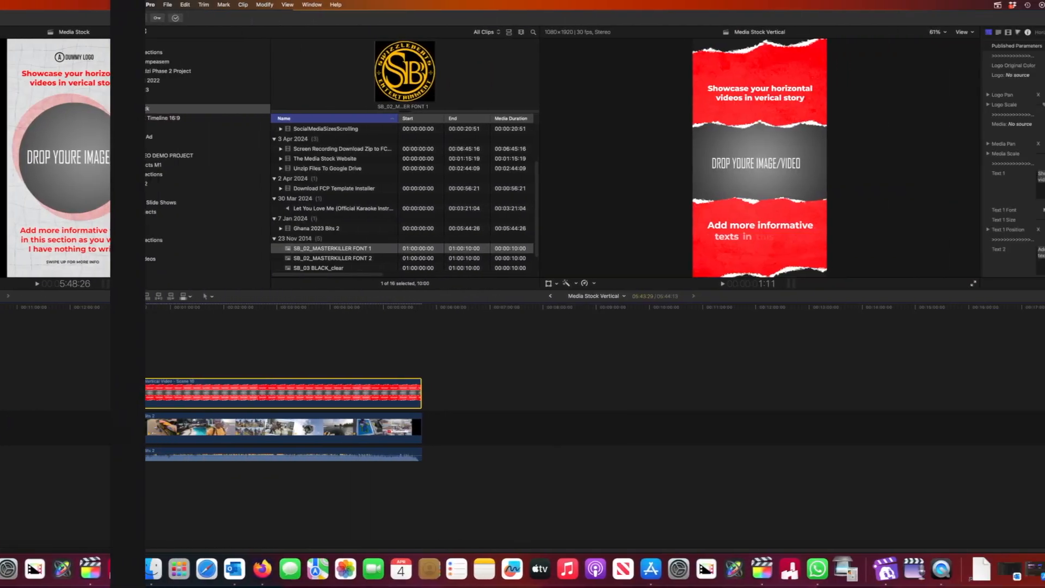
- Fill the Scene 10 generator's media drop zone in Media Stock Vertical with the Ghana 2023 Bits 2 clip from its start
drag(38, 309, 108, 321)
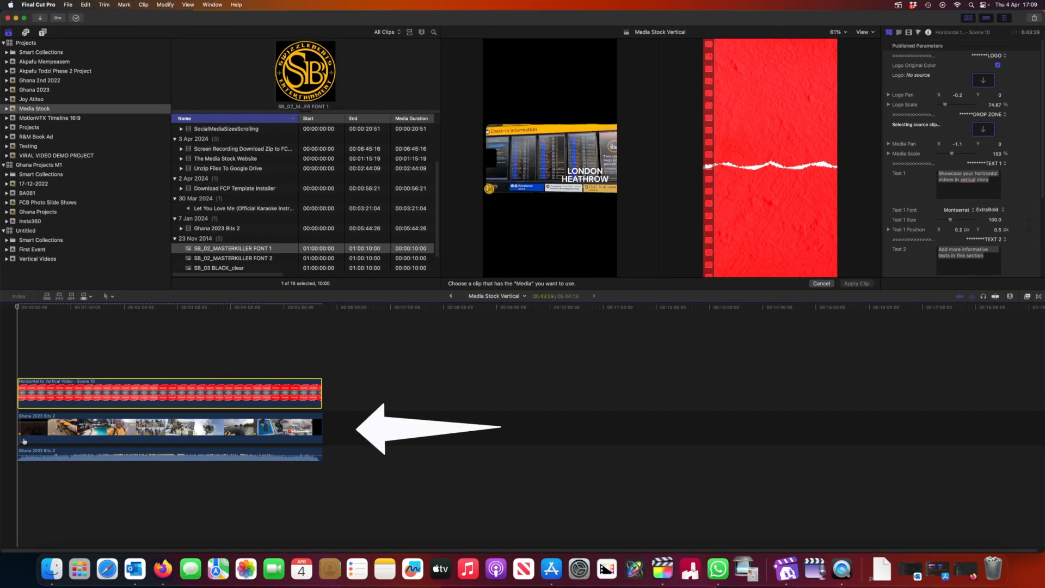
click(21, 441)
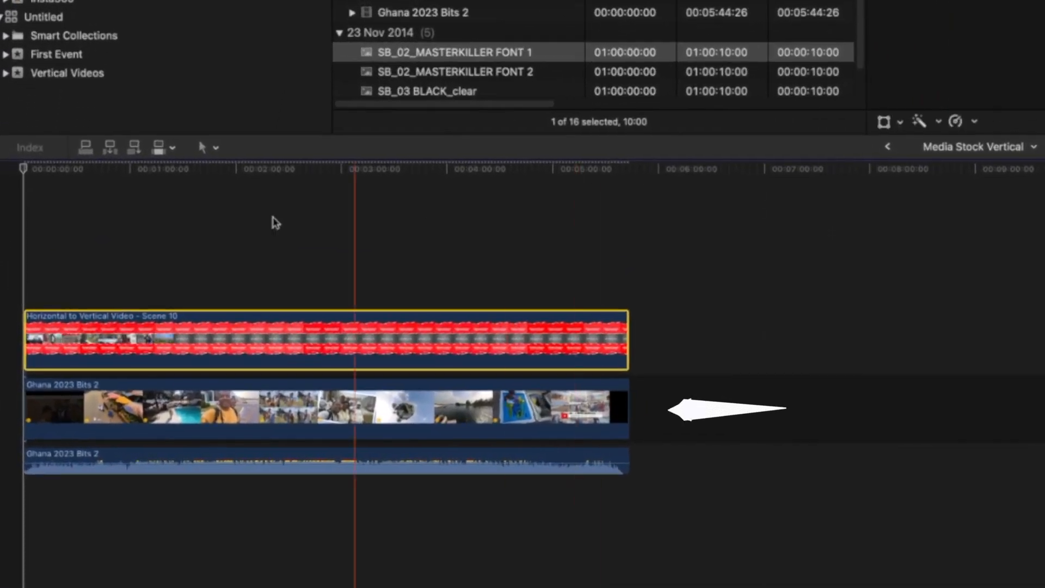
click(31, 174)
drag(30, 174, 85, 185)
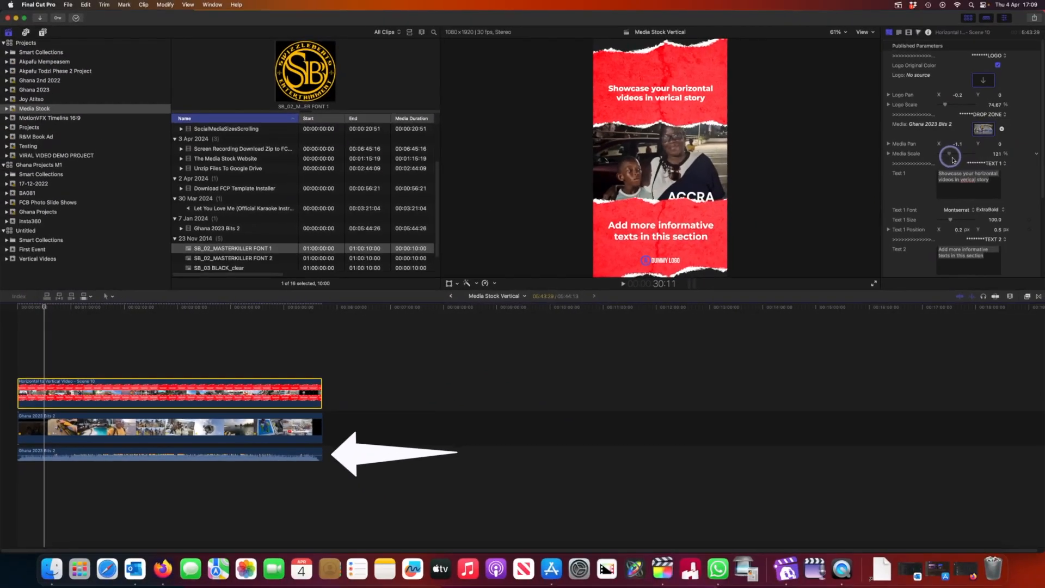
- Set the Scene 10 drop zone's Media Scale to 85% and check the video's framing along the timeline
drag(950, 158, 950, 161)
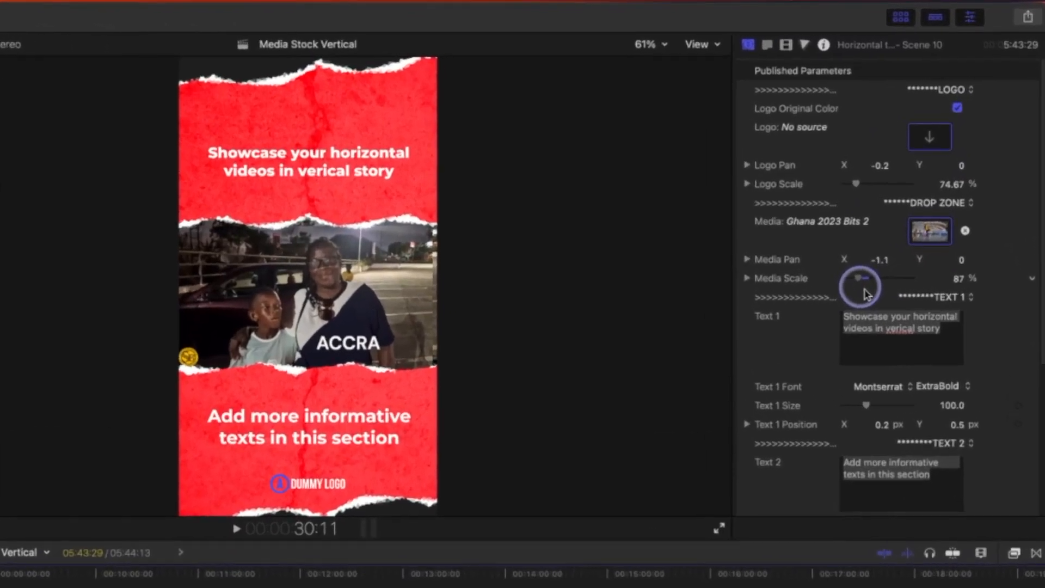
drag(864, 289, 863, 289)
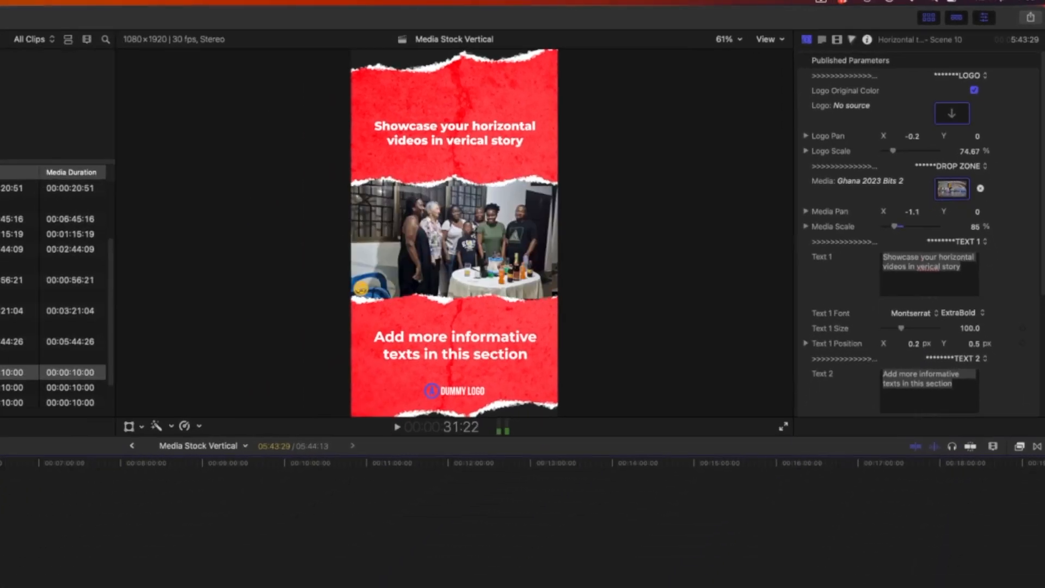
drag(47, 308, 51, 308)
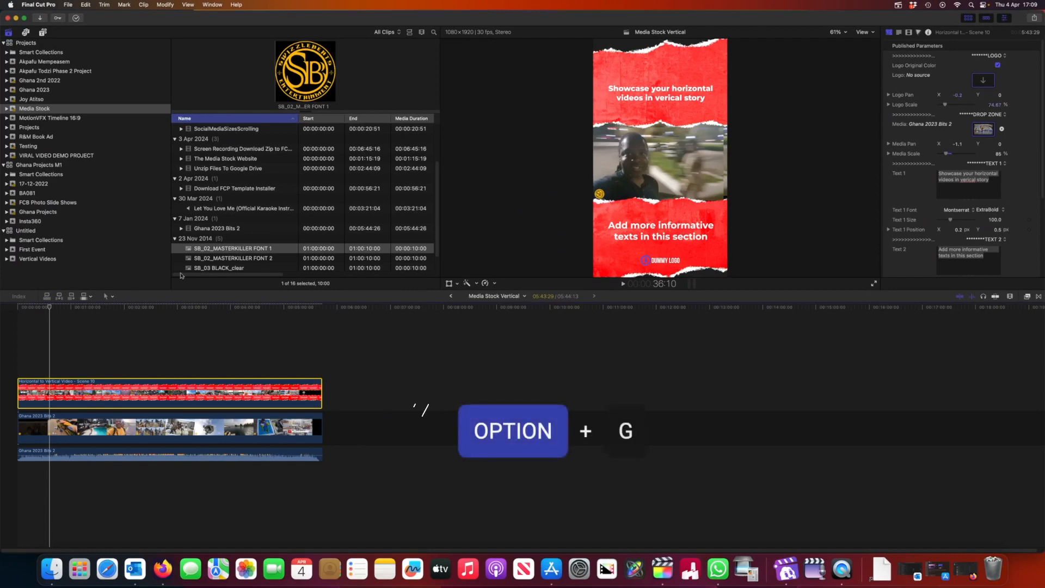
drag(50, 308, 69, 309)
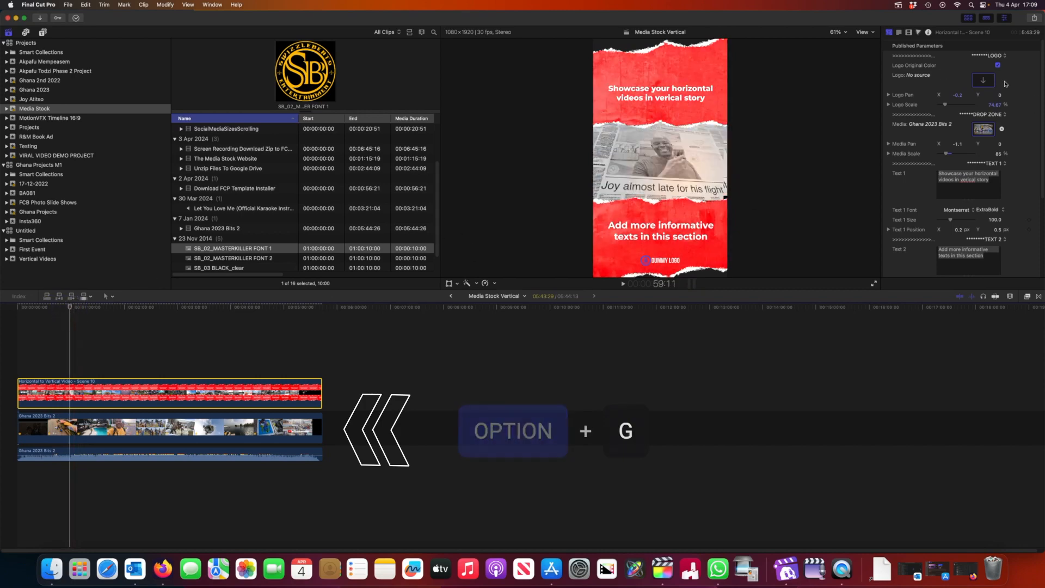
- Apply the SB_02_MASTERKILLER FONT 1 image as the Scene 10 logo with a Logo Scale of 26%
click(982, 80)
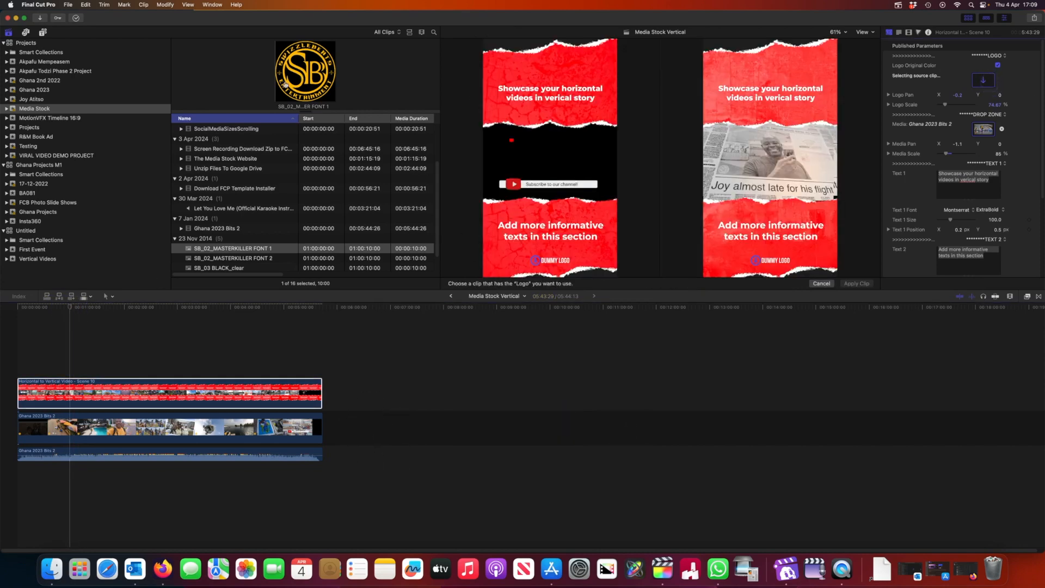
click(284, 82)
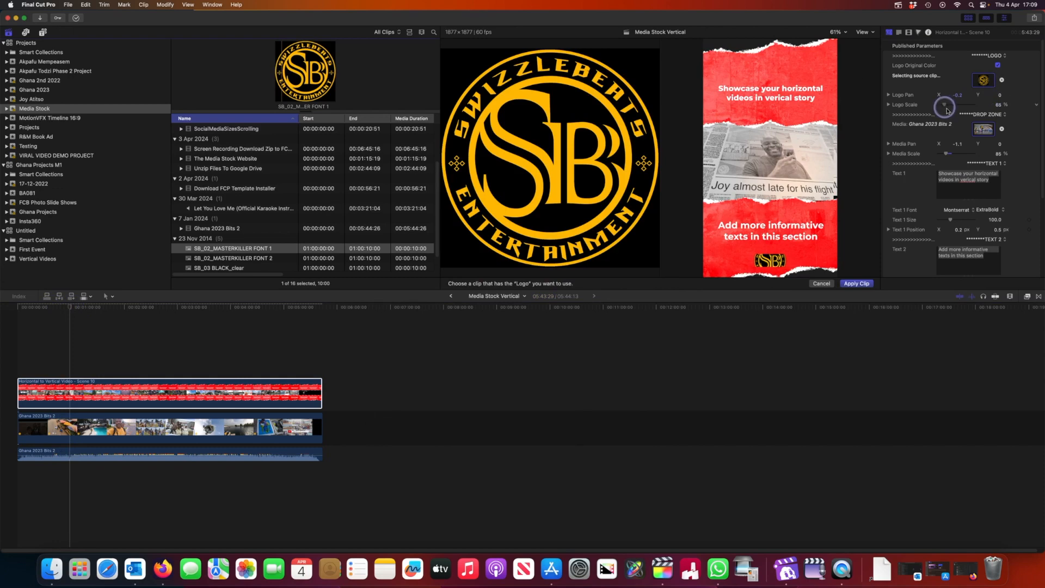
drag(944, 111, 944, 112)
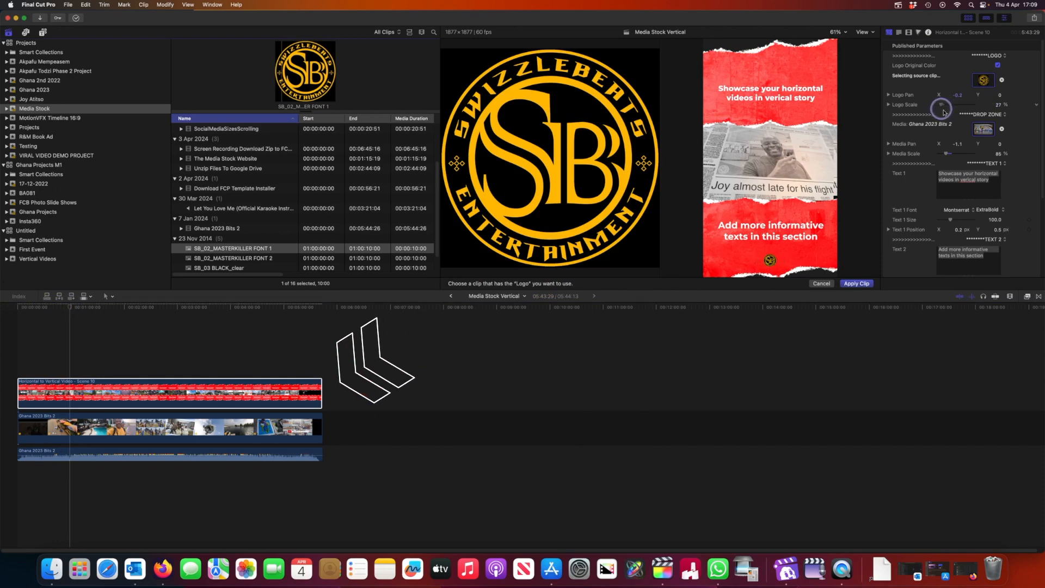
click(862, 285)
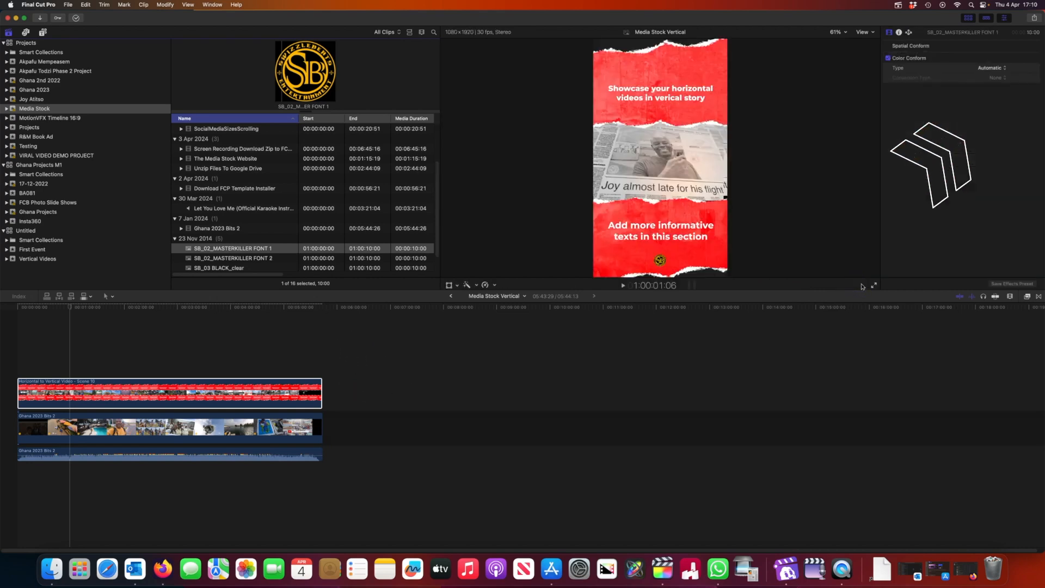
- Play back parts of the Media Stock Vertical timeline to check the template with its video and logo
click(71, 307)
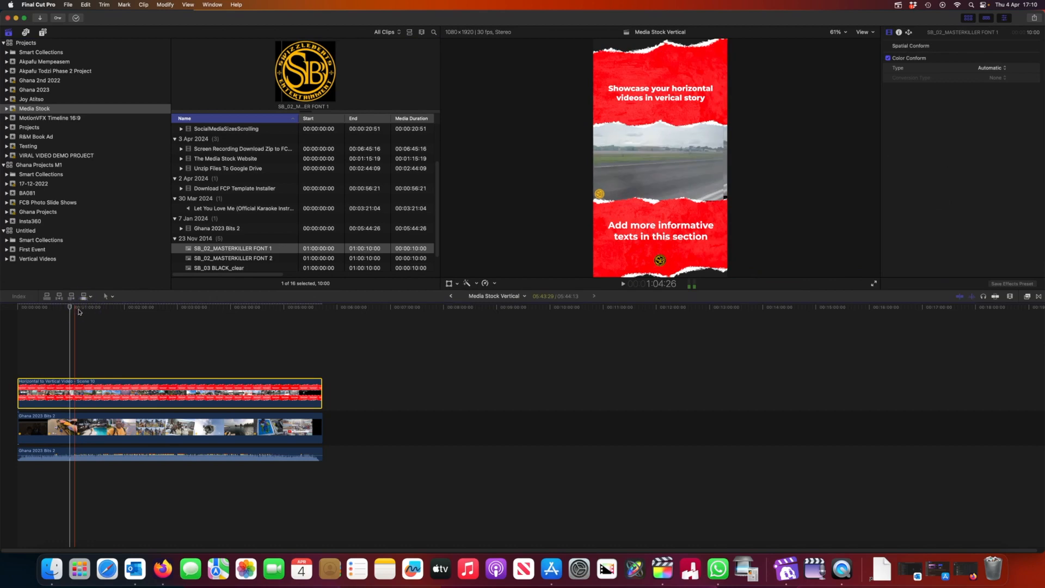
drag(72, 308, 114, 316)
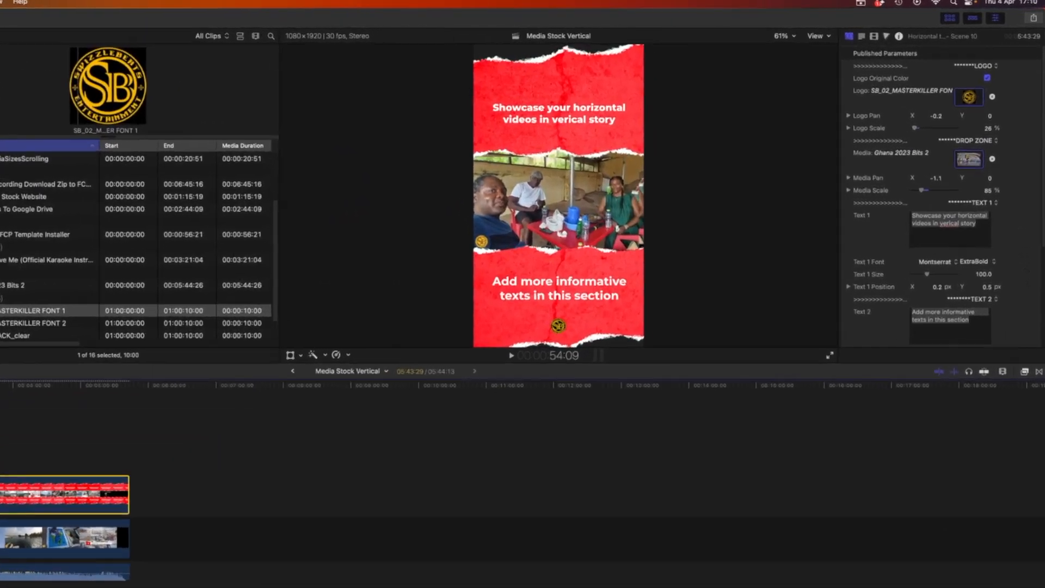
key(space)
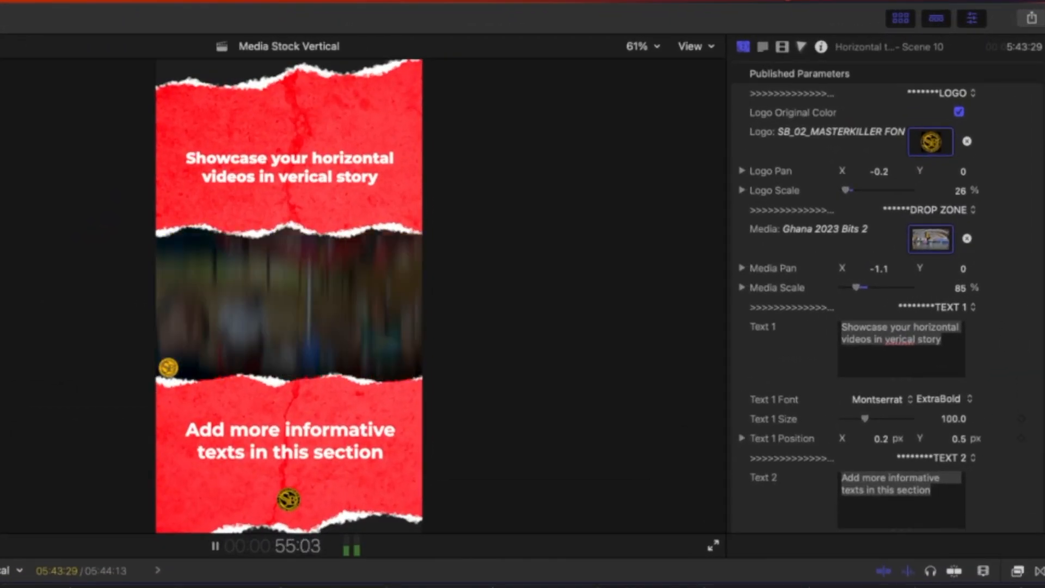
key(space)
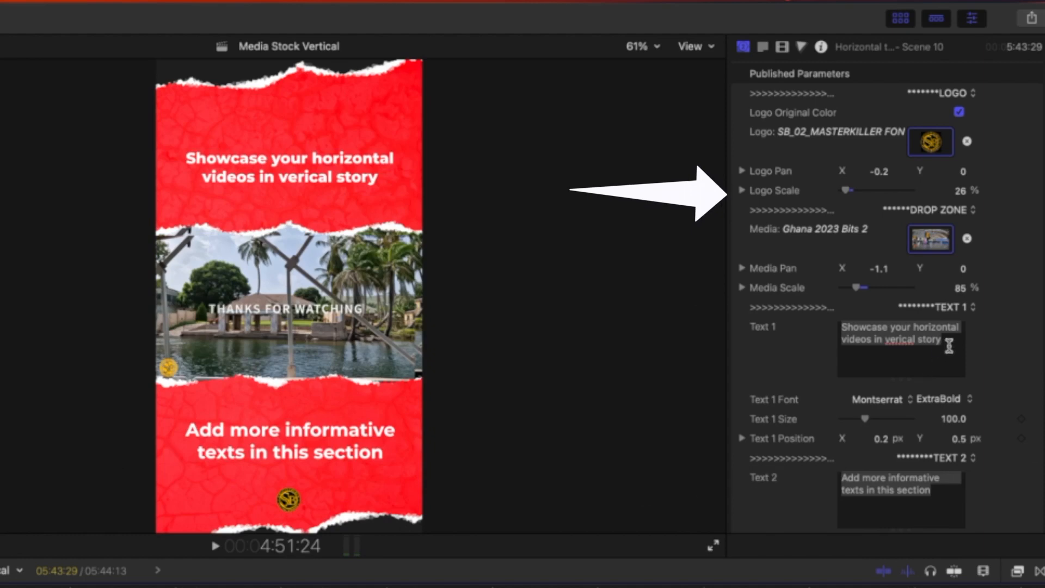
- Replace the Text 1 wording with "Holiday Trip" and set its font to Monda
drag(949, 345, 767, 332)
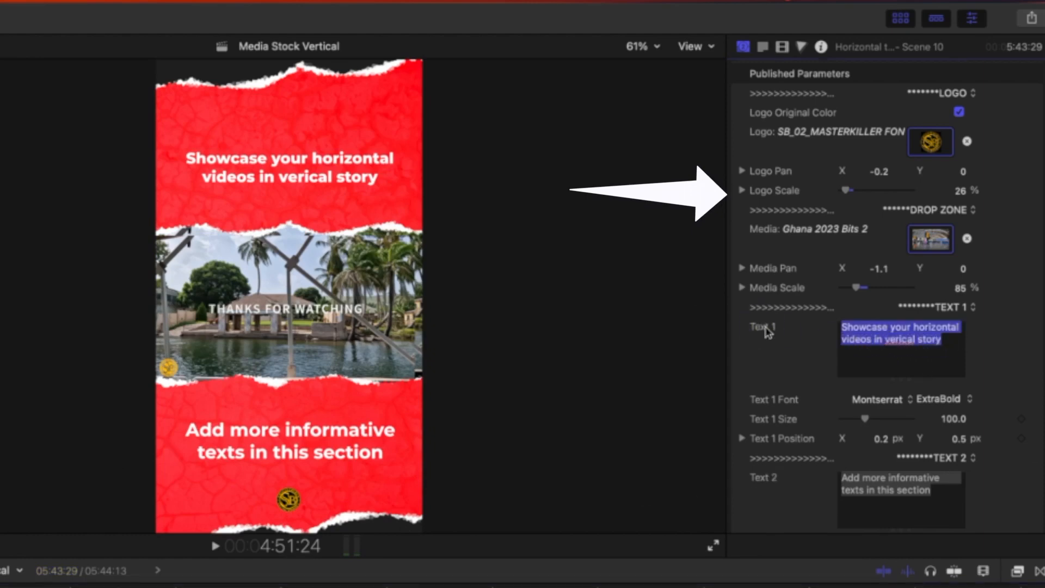
text(H)
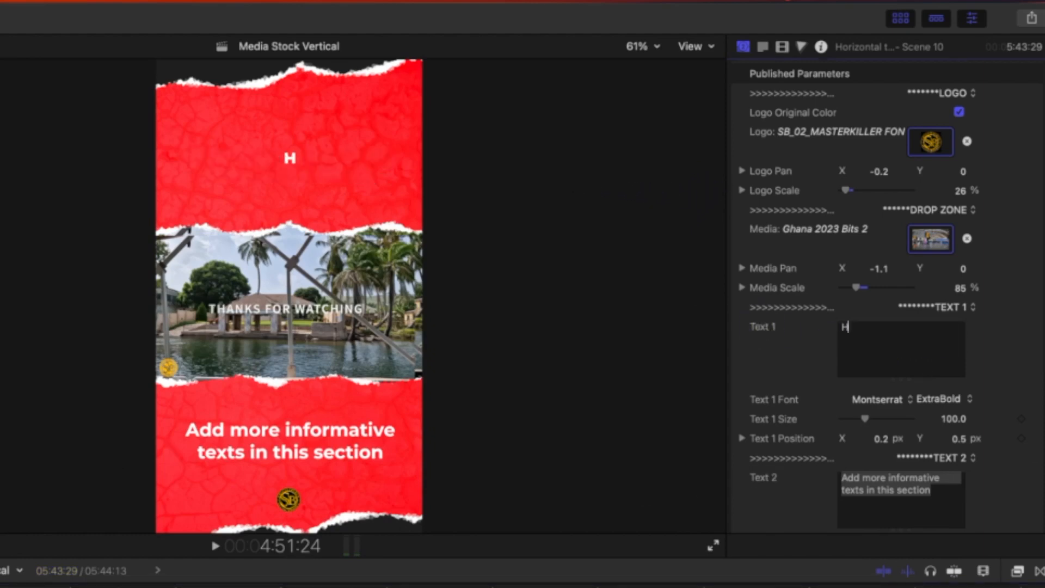
text(oliday Trip)
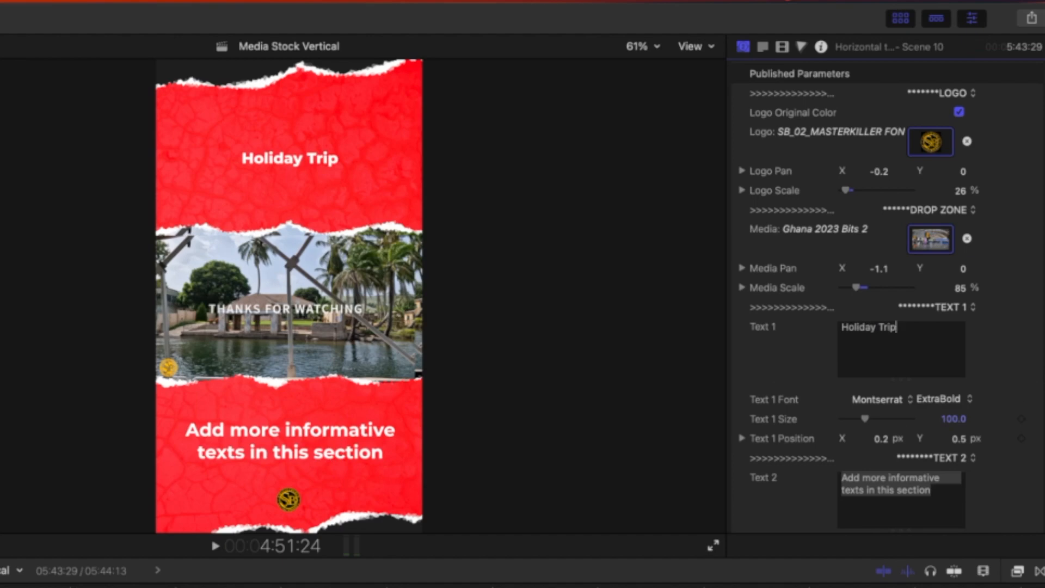
scroll(887, 294, down, 3)
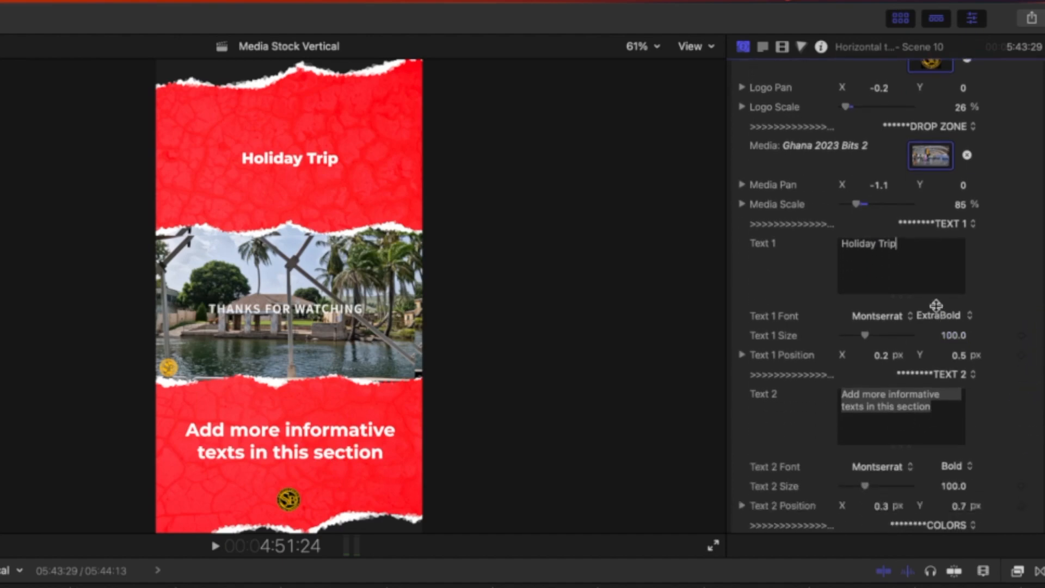
click(912, 320)
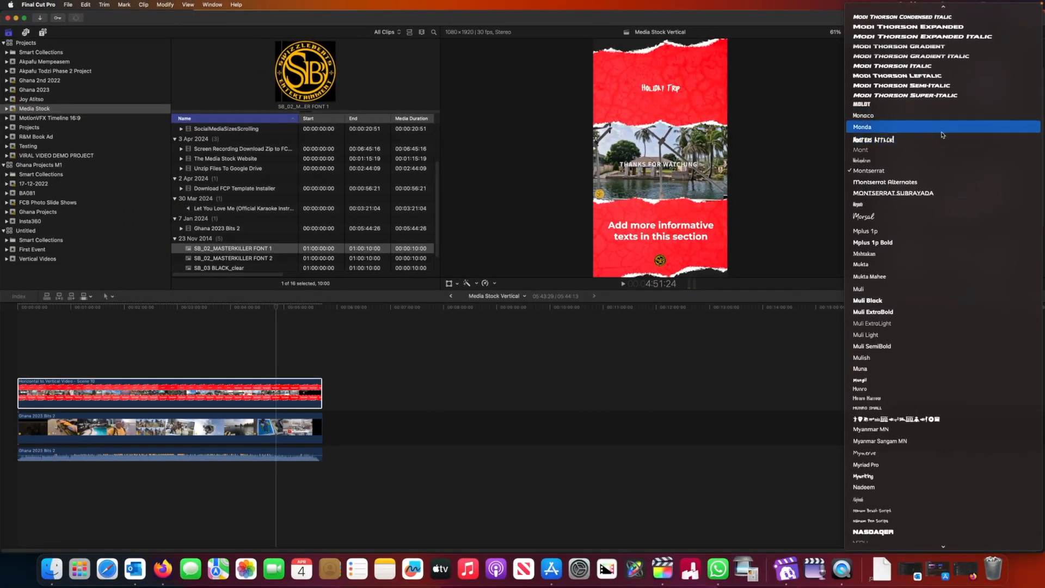
click(941, 132)
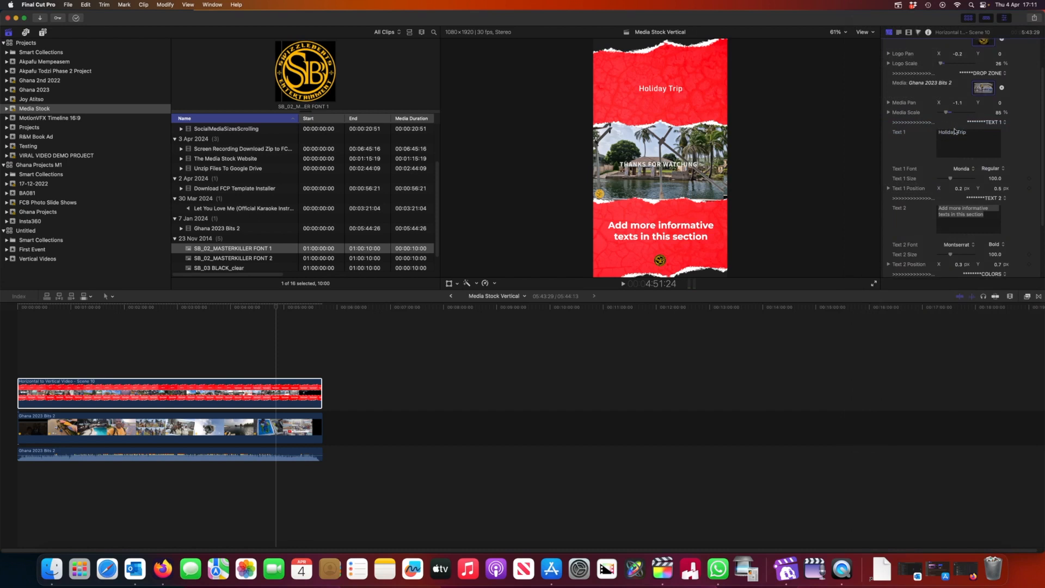
- Increase the Holiday Trip title's Text 1 Size to 209 and move the playhead to check the layout
scroll(956, 129, up, 1)
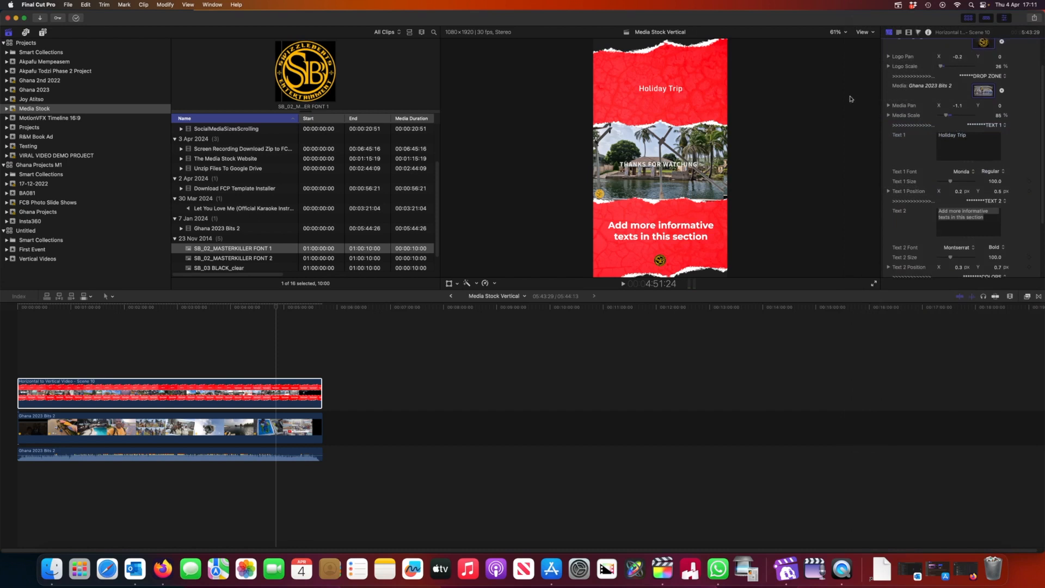
double_click(669, 93)
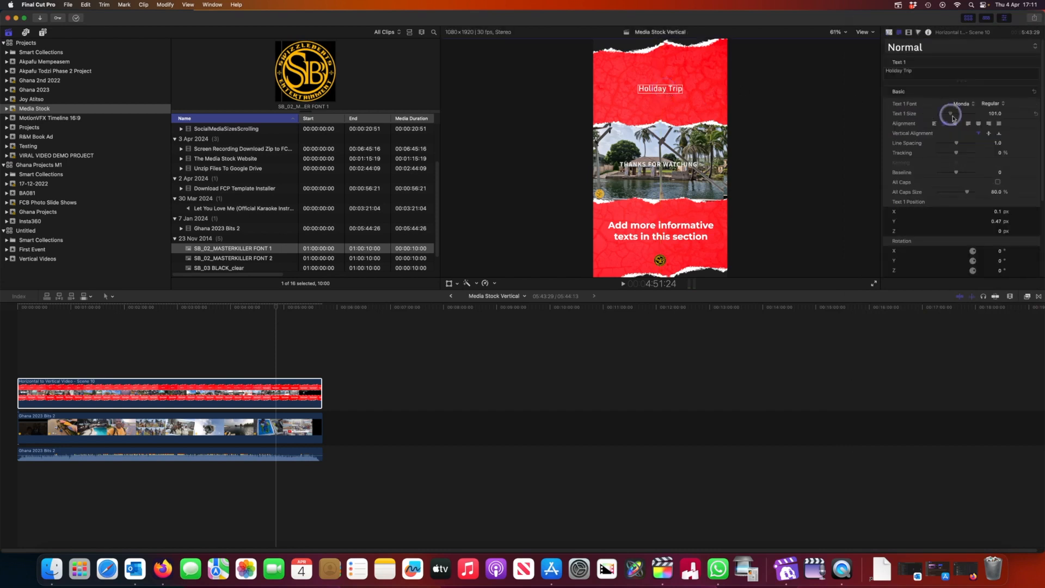
drag(959, 119, 961, 118)
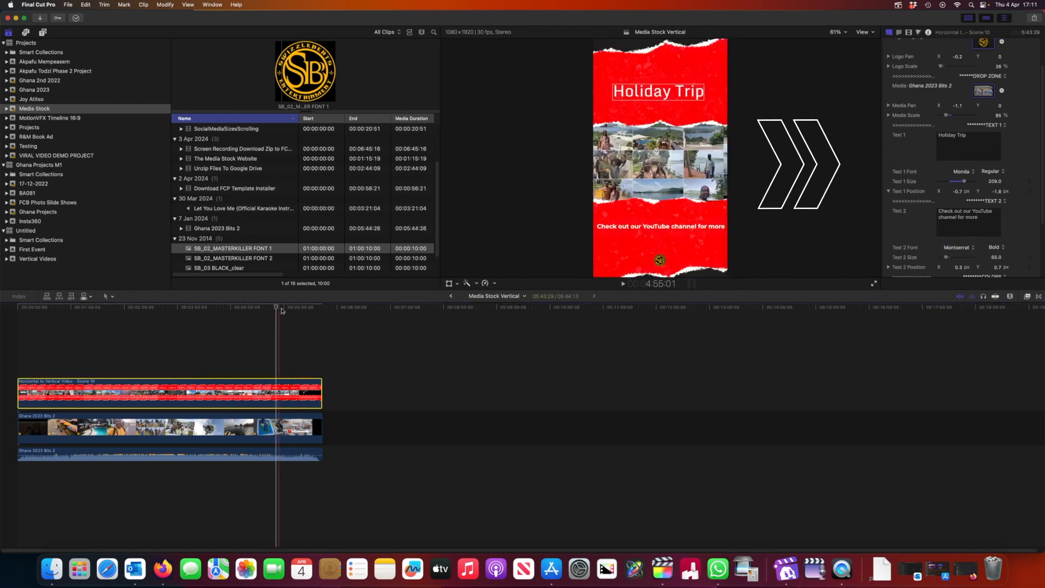
mouse_move(272, 306)
mouse_down()
mouse_move(251, 306)
mouse_move(275, 307)
mouse_up()
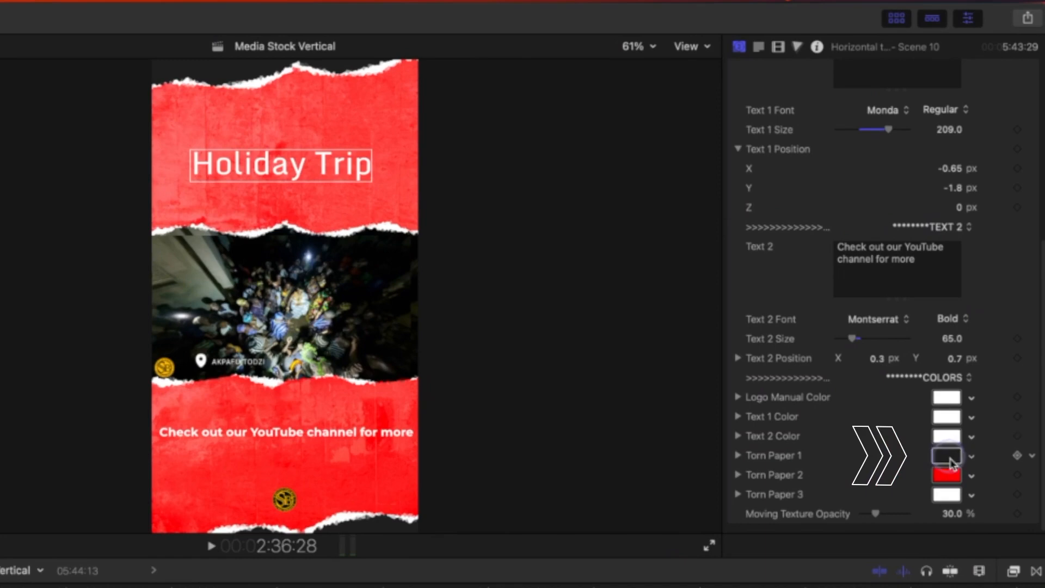
- Copy the dark Torn Paper 1 colour to Torn Paper 2 and set Text 1 Color to yellow
drag(951, 467, 954, 480)
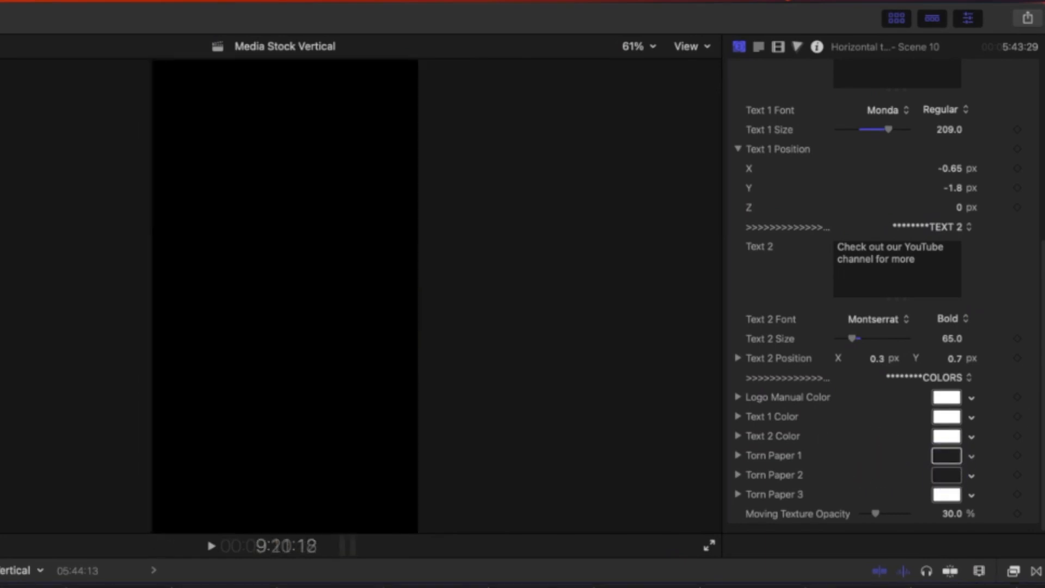
click(943, 416)
click(468, 587)
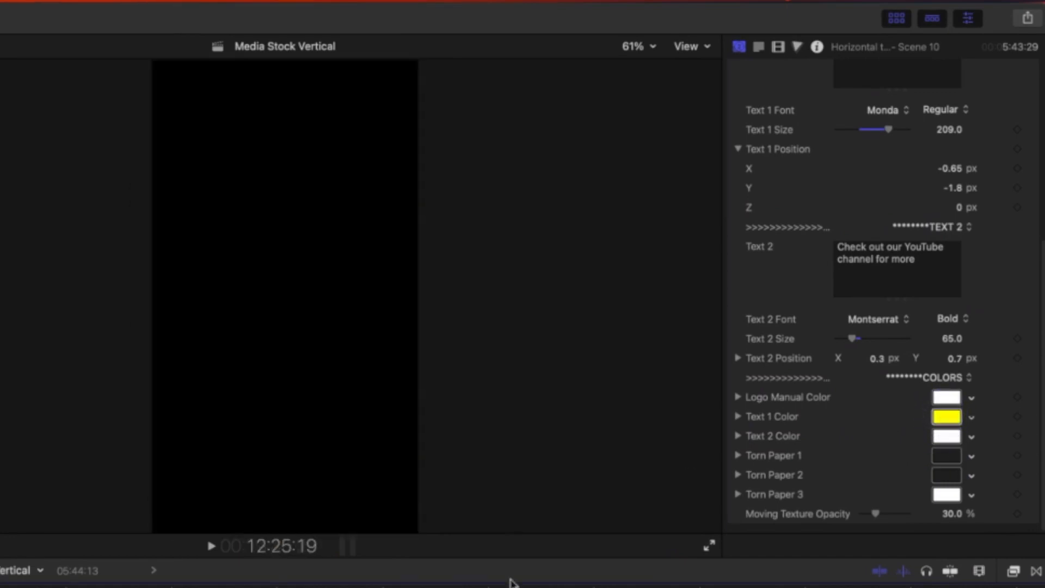
- Try the dark colour on Torn Paper 3 and Text 1's yellow on Logo Manual Color, and undo all the colour changes
drag(952, 479, 953, 500)
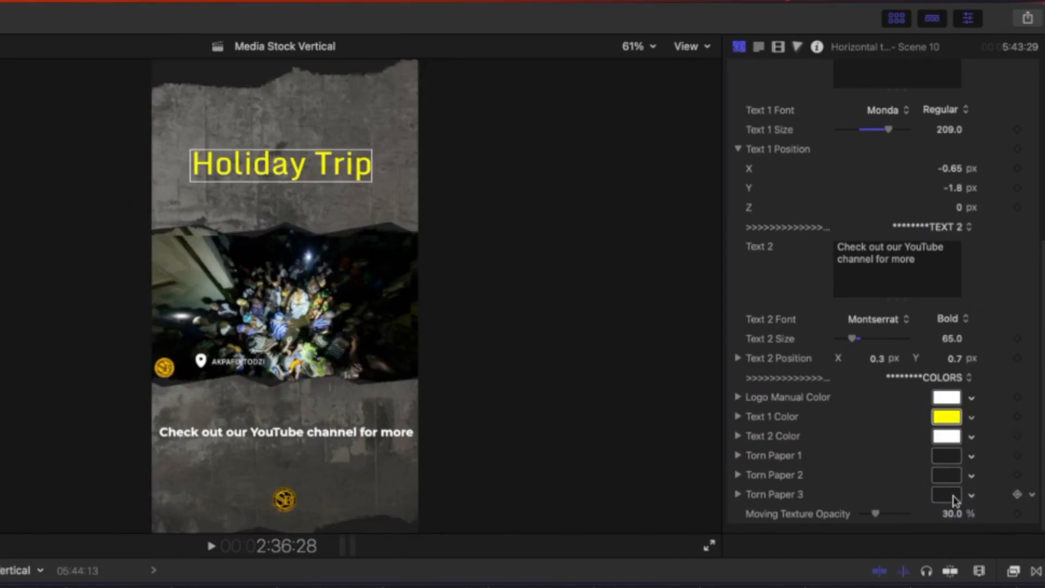
key(super+z)
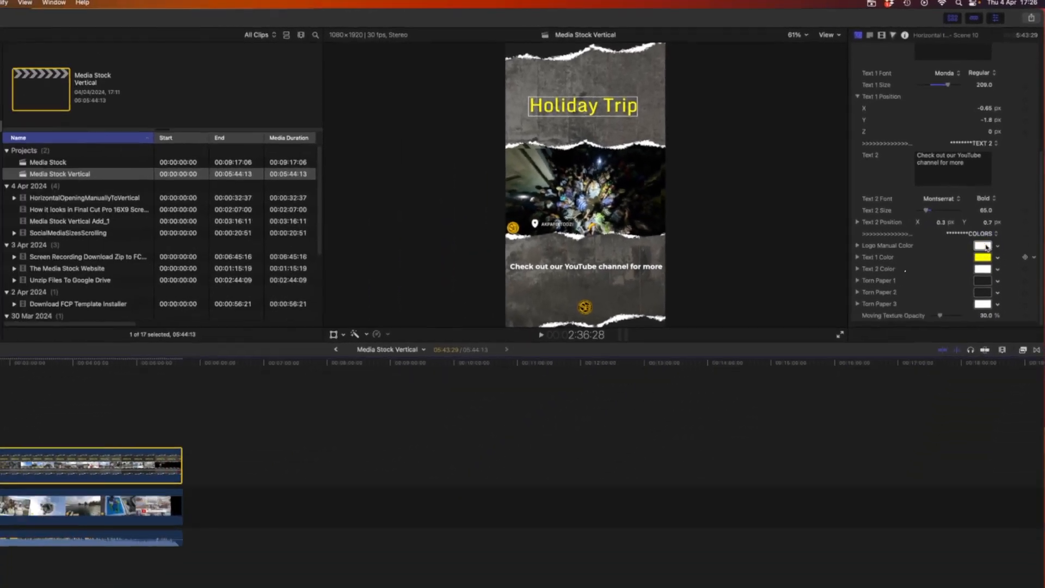
drag(946, 418, 947, 398)
click(947, 437)
key(super+z)
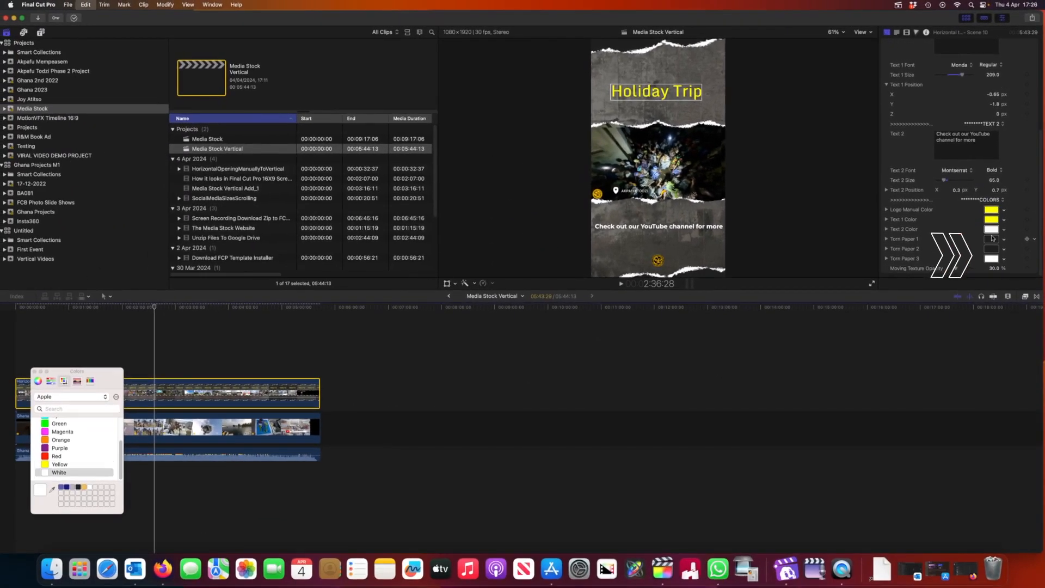
key(super+z)
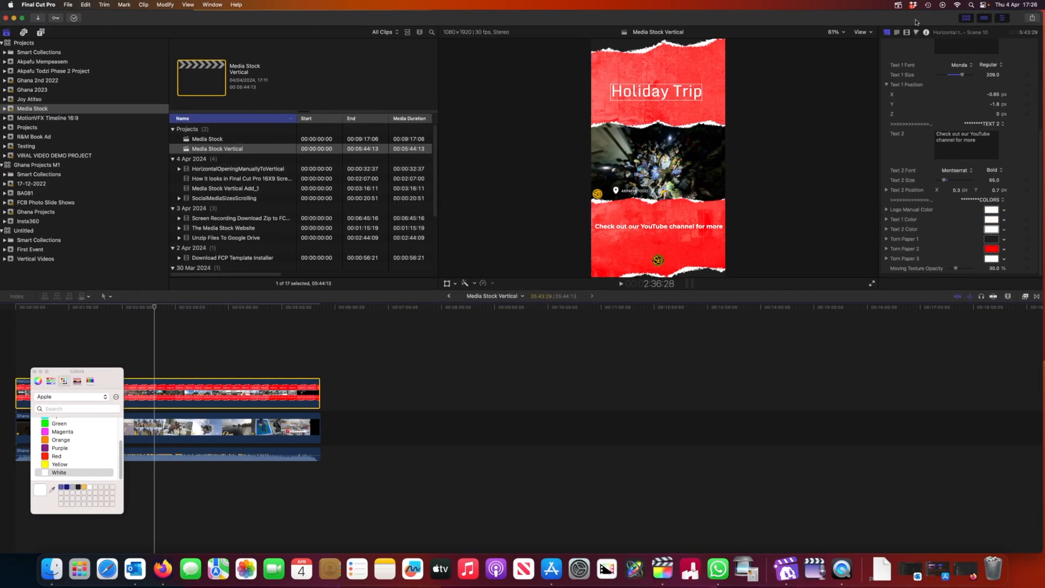
click(898, 6)
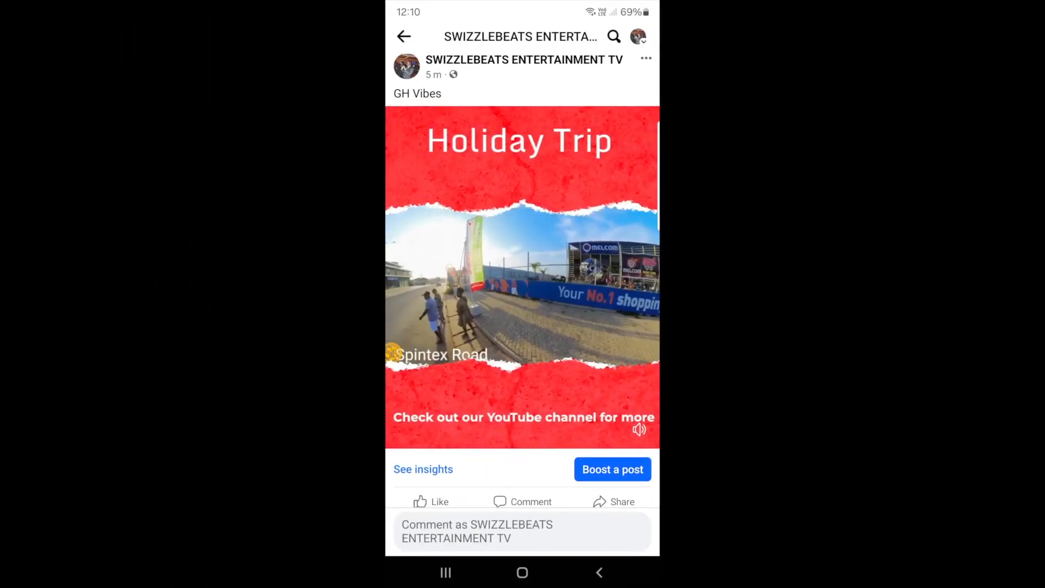
- In the Facebook phone app, open the Holiday Trip video from the GH Vibes post and play it full screen
drag(417, 416, 418, 427)
drag(417, 426, 416, 405)
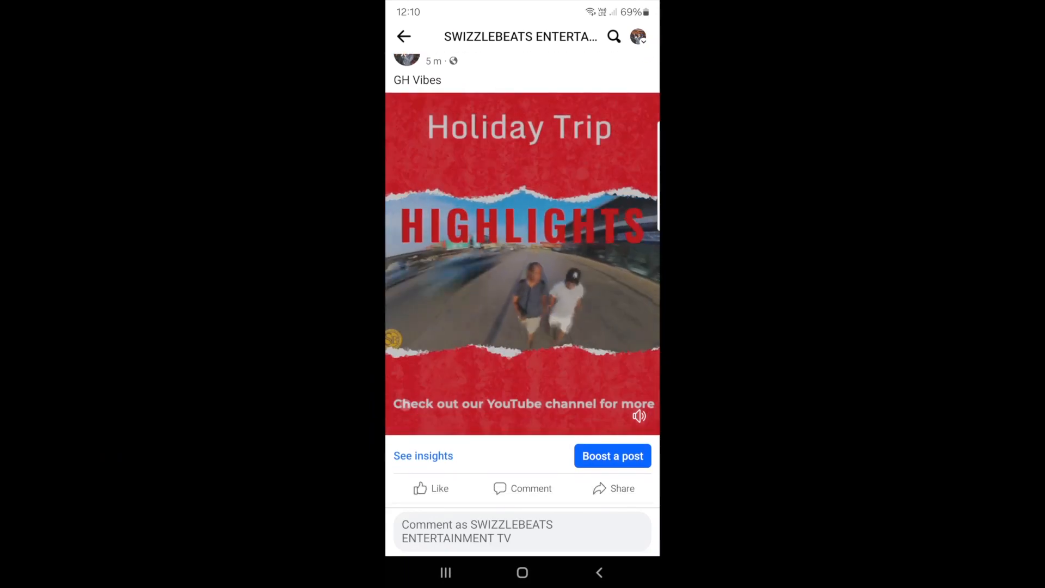
click(617, 358)
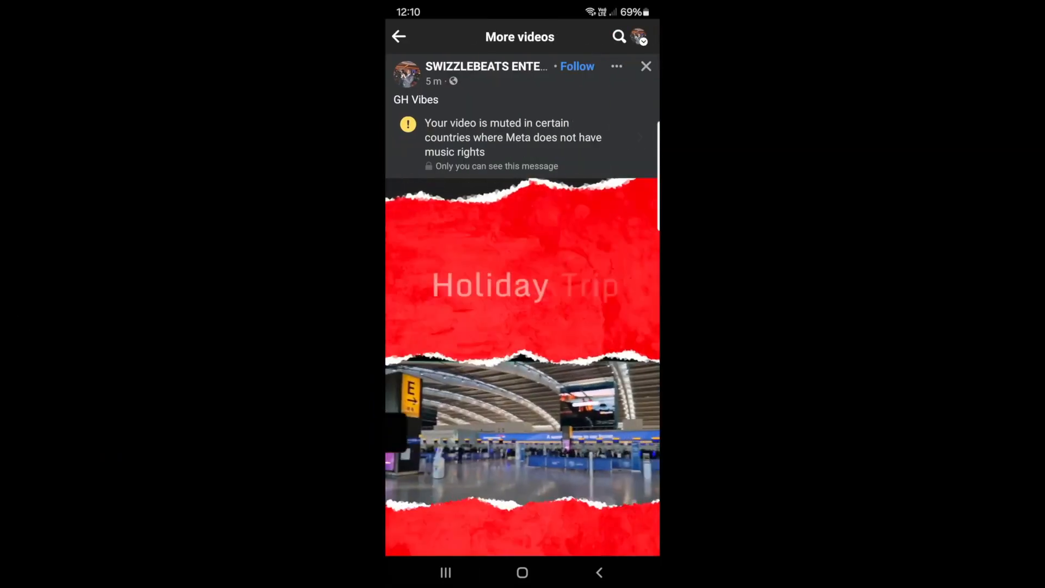
drag(615, 483, 618, 331)
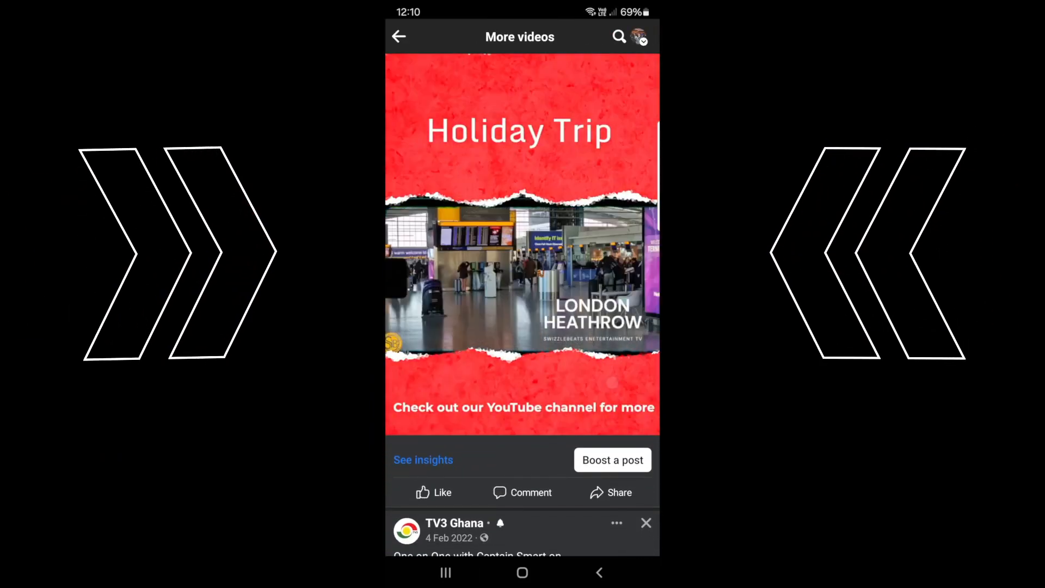
click(619, 332)
click(644, 412)
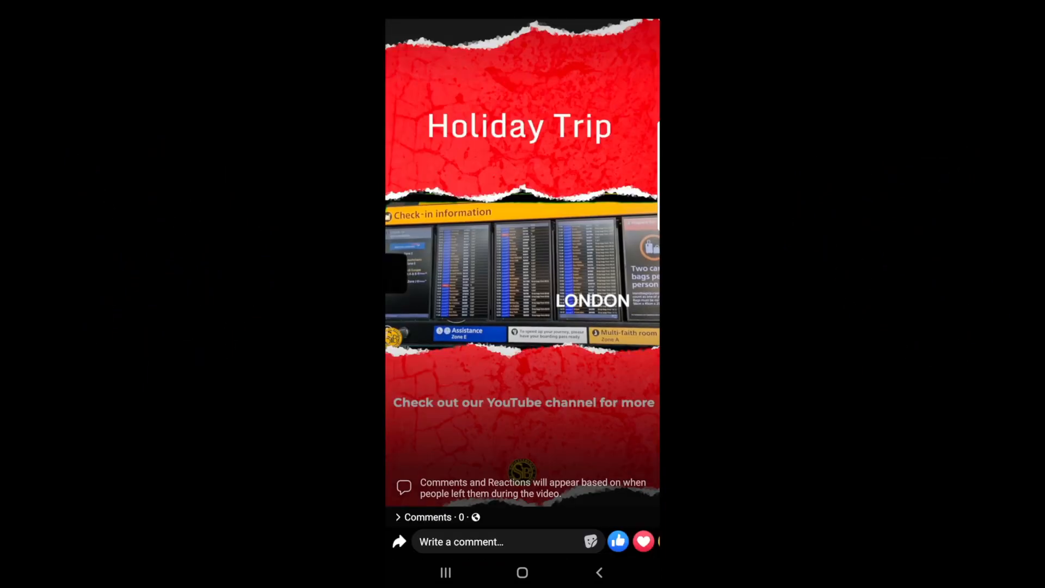
- Check how the vertical video fills the phone screen, and leave full-screen playback and the video viewer
click(616, 399)
click(609, 383)
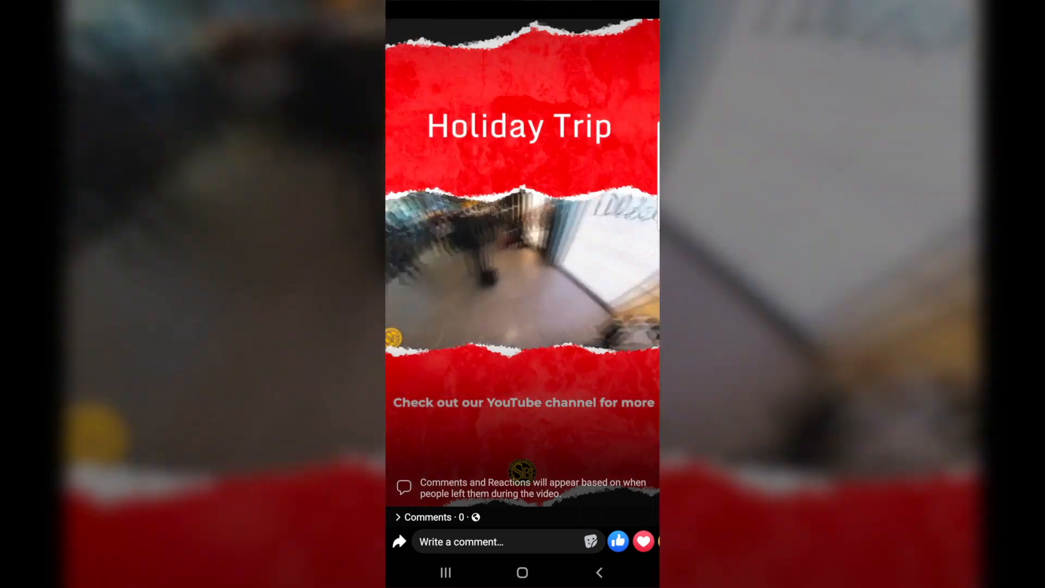
click(522, 267)
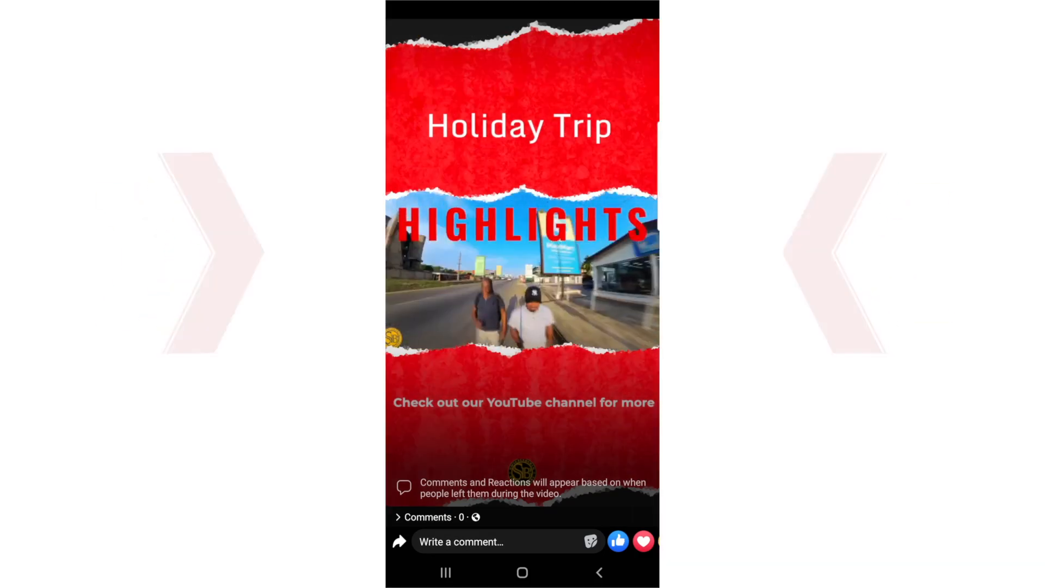
click(599, 573)
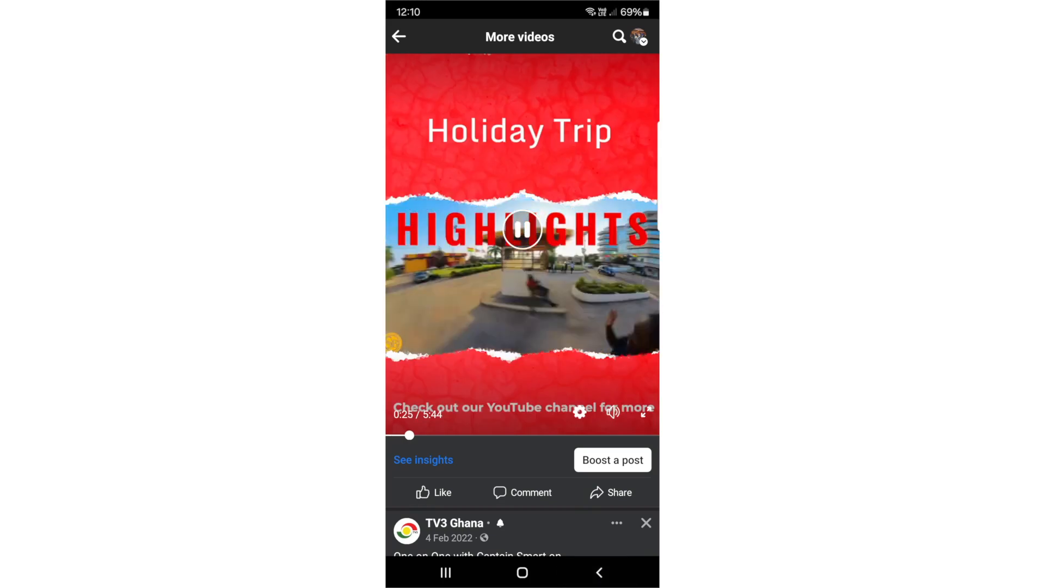
drag(427, 418, 427, 505)
click(599, 571)
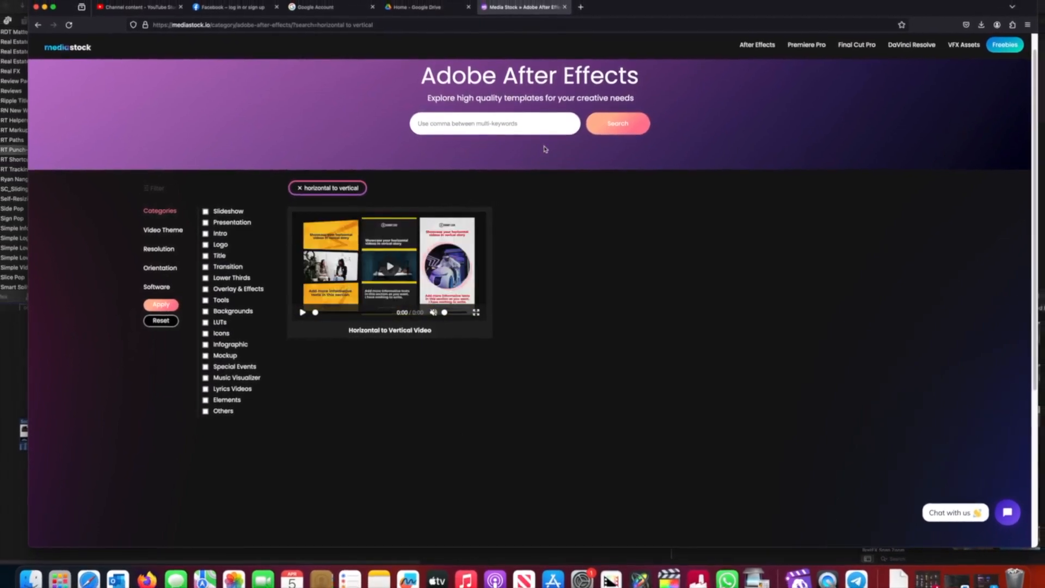
click(913, 2)
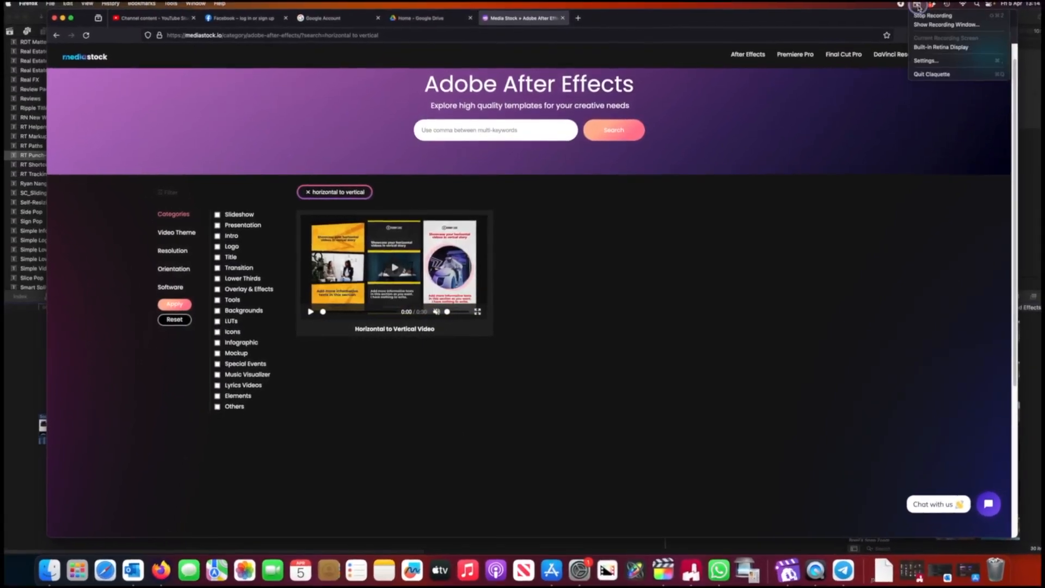